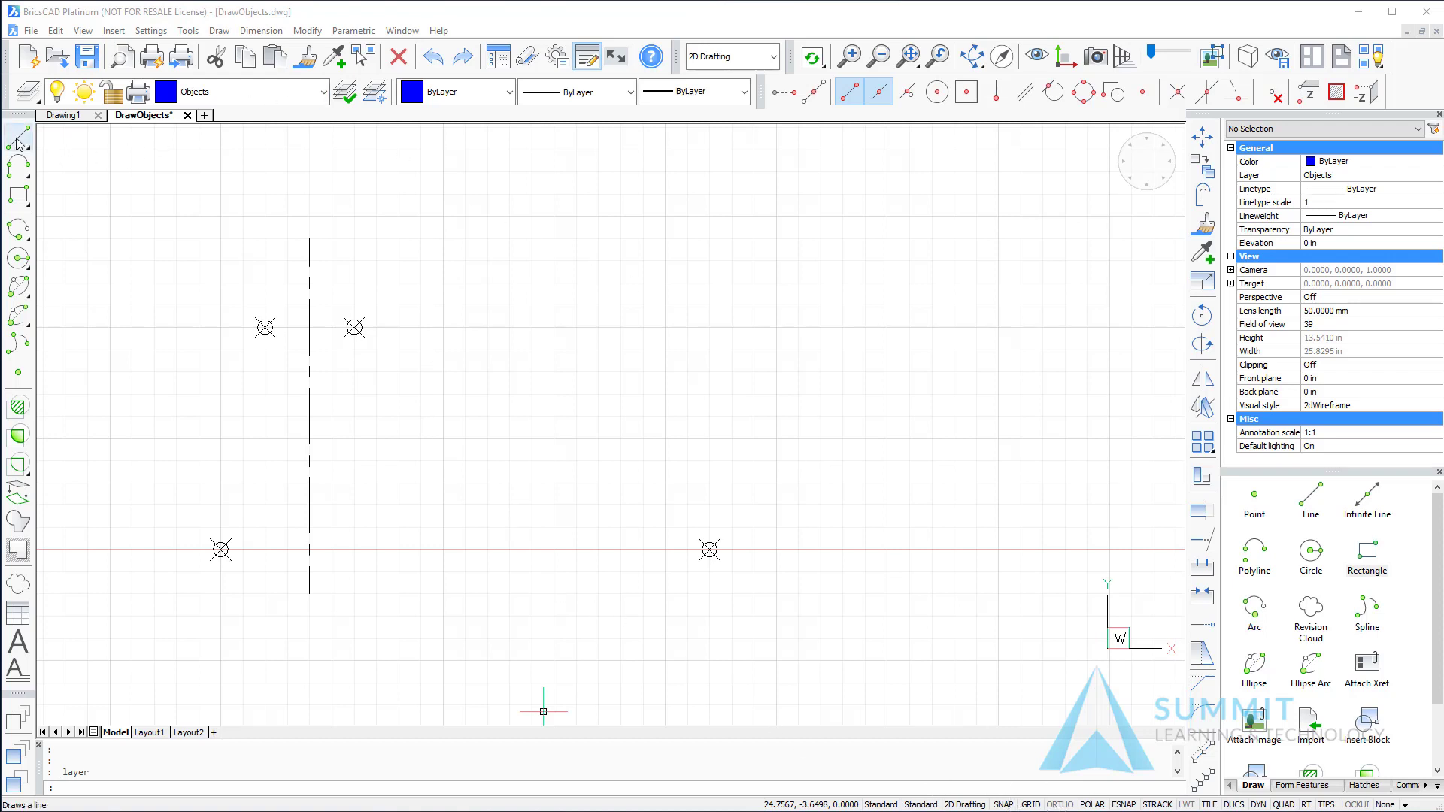
Step: Draw the front-view rectangle from the lower-left point up to the opposite corner, enclosing both upper point markers
{"action": "left_click", "coordinate": [19, 195]}
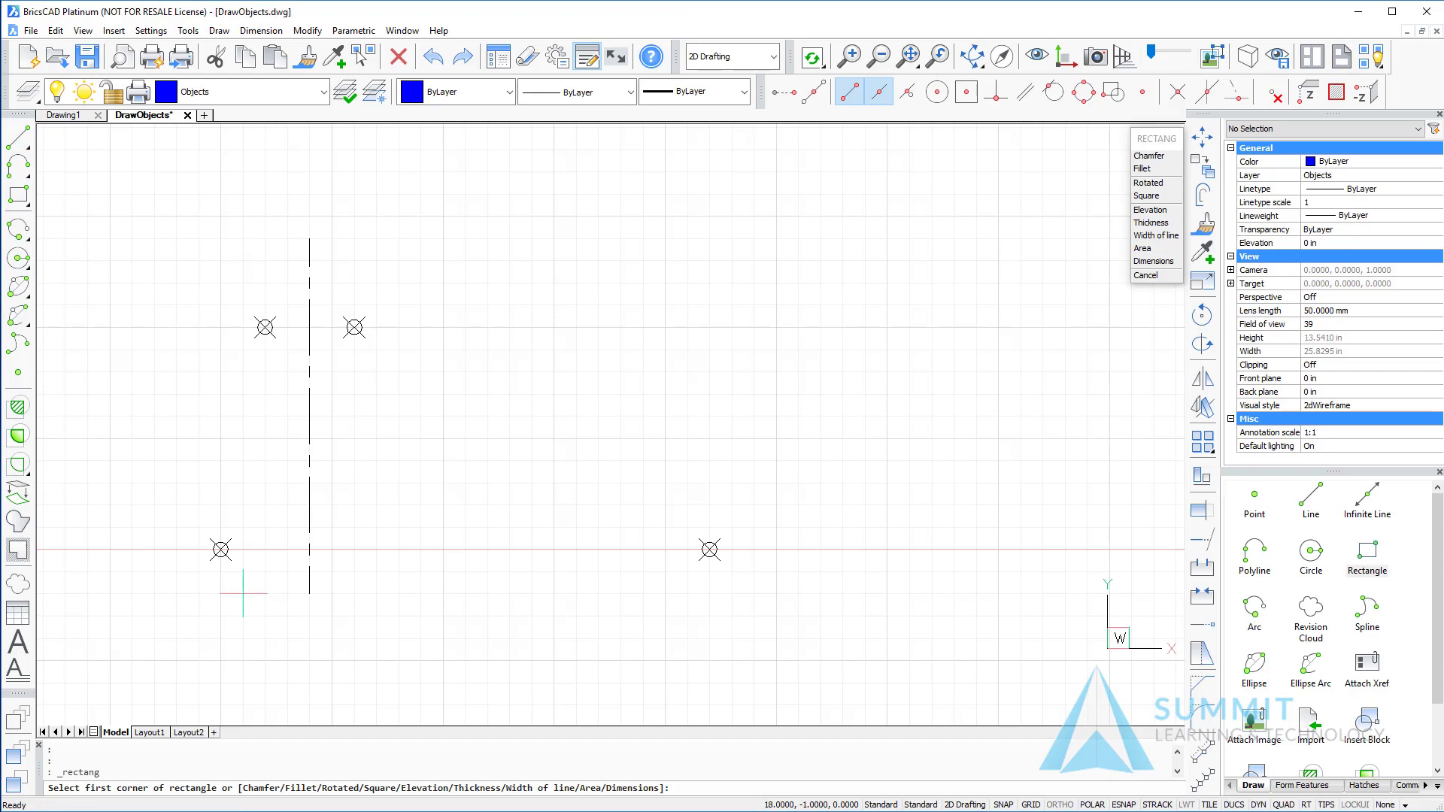
{"action": "left_click", "coordinate": [221, 550]}
{"action": "left_click", "coordinate": [220, 550]}
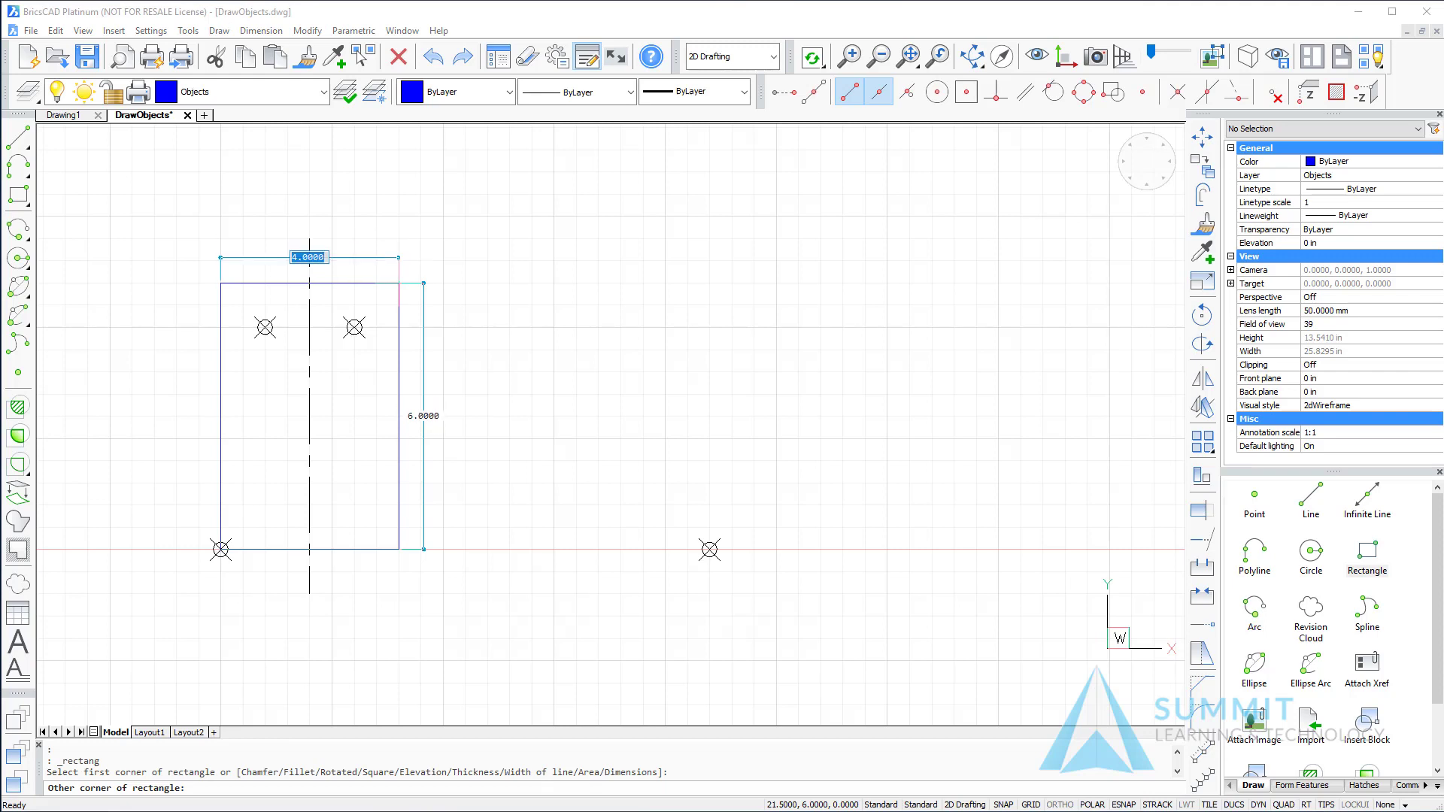
{"action": "left_click", "coordinate": [399, 282]}
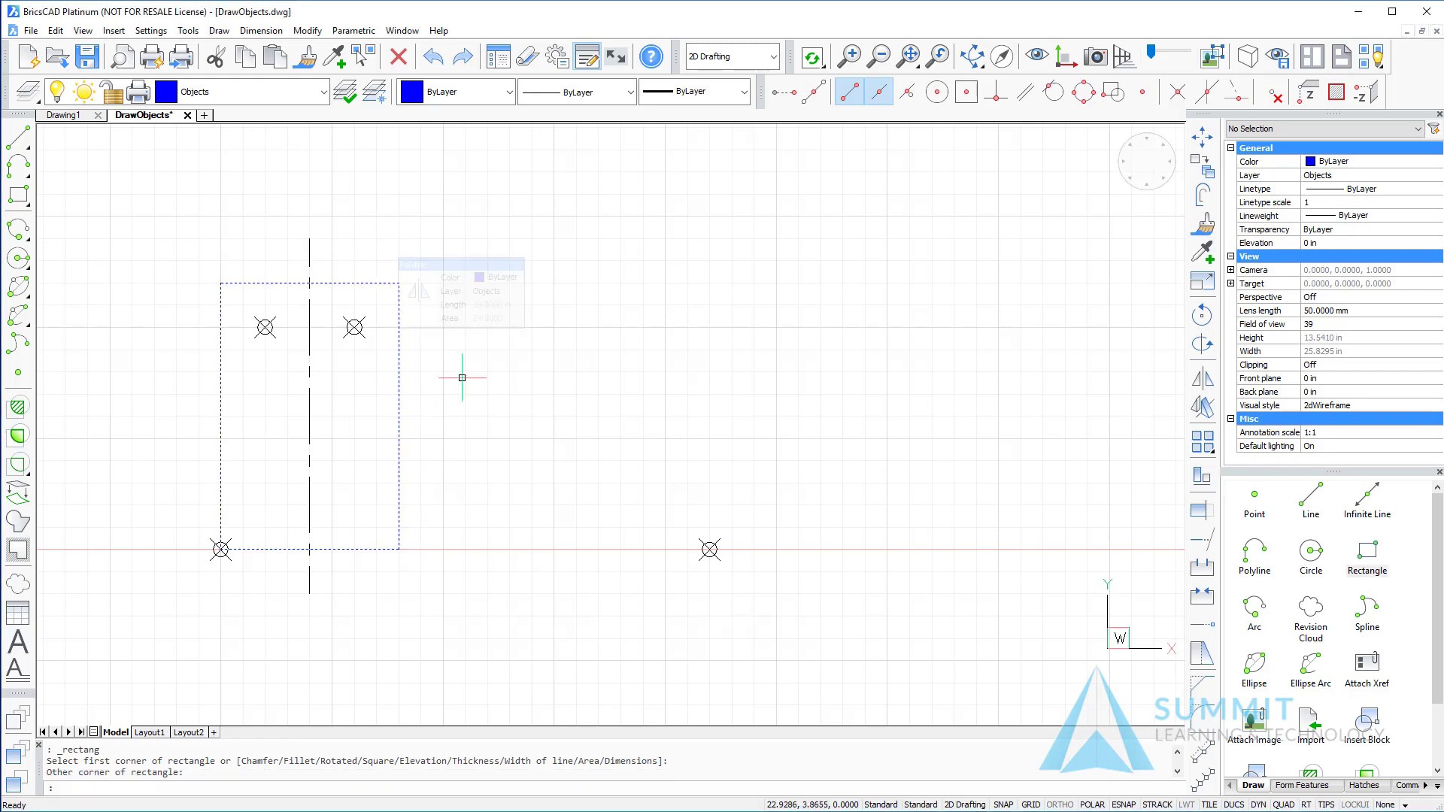
Step: Draw a 1 x 6 side-view rectangle beside the right point marker
{"action": "key", "text": "Escape"}
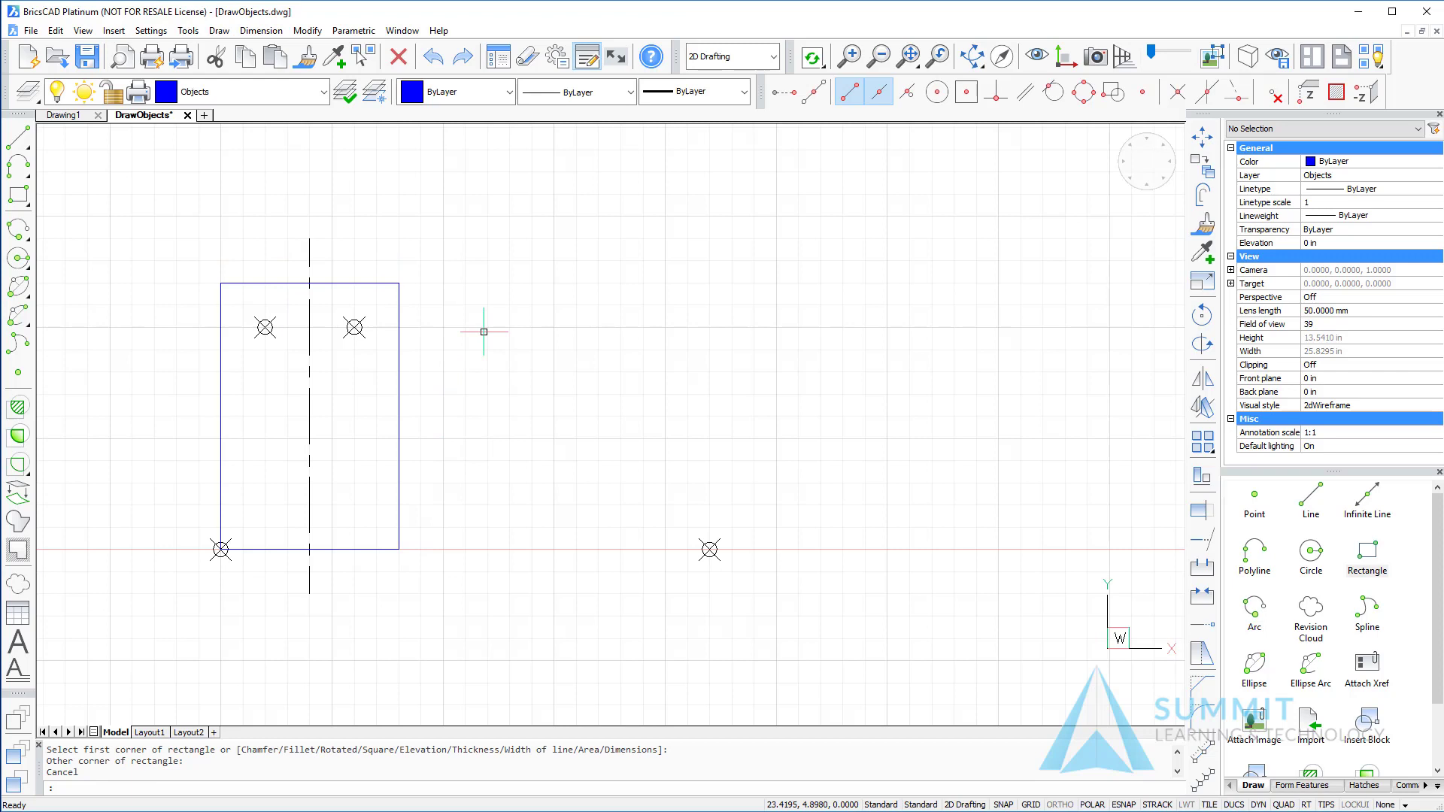
{"action": "key", "text": "Return"}
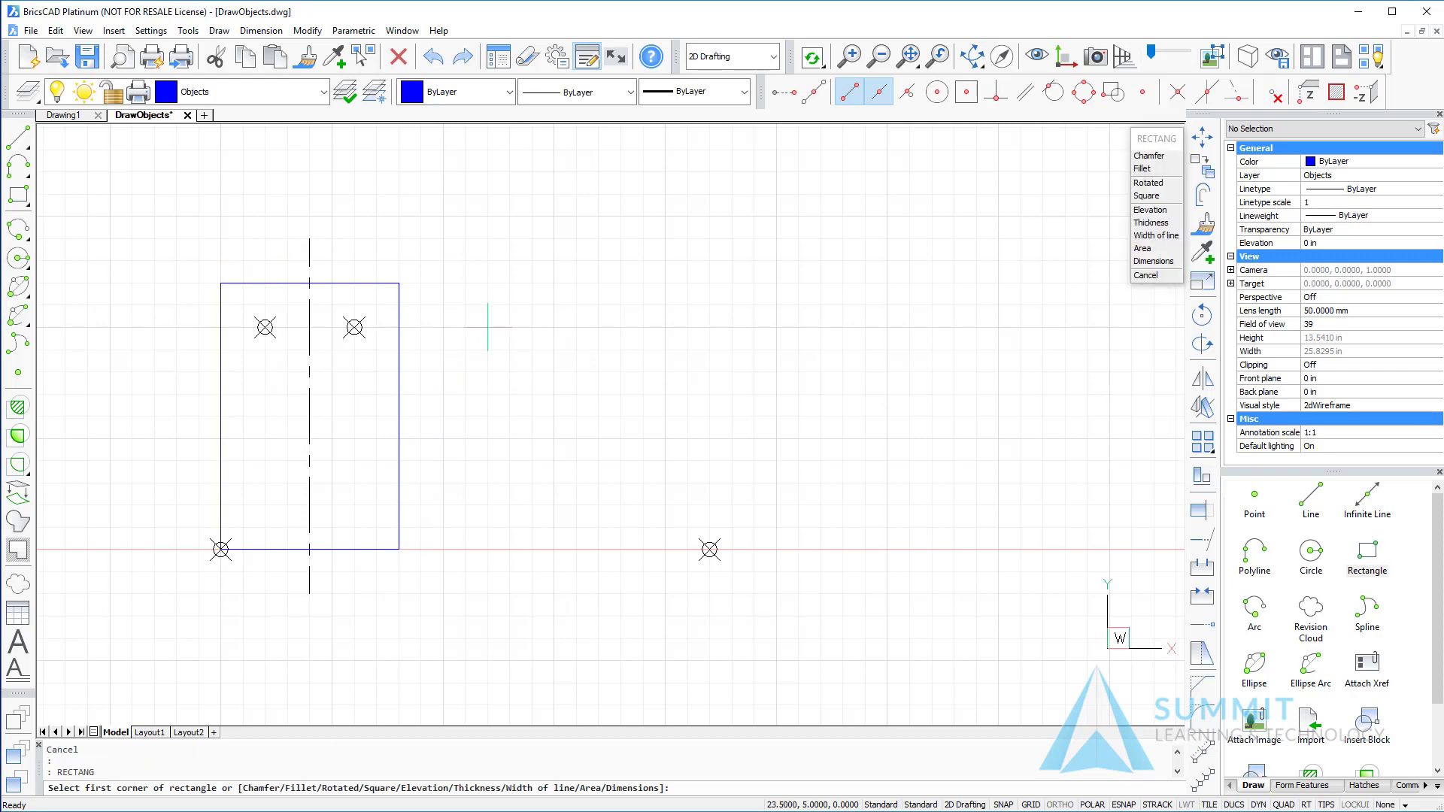
{"action": "left_click", "coordinate": [709, 549]}
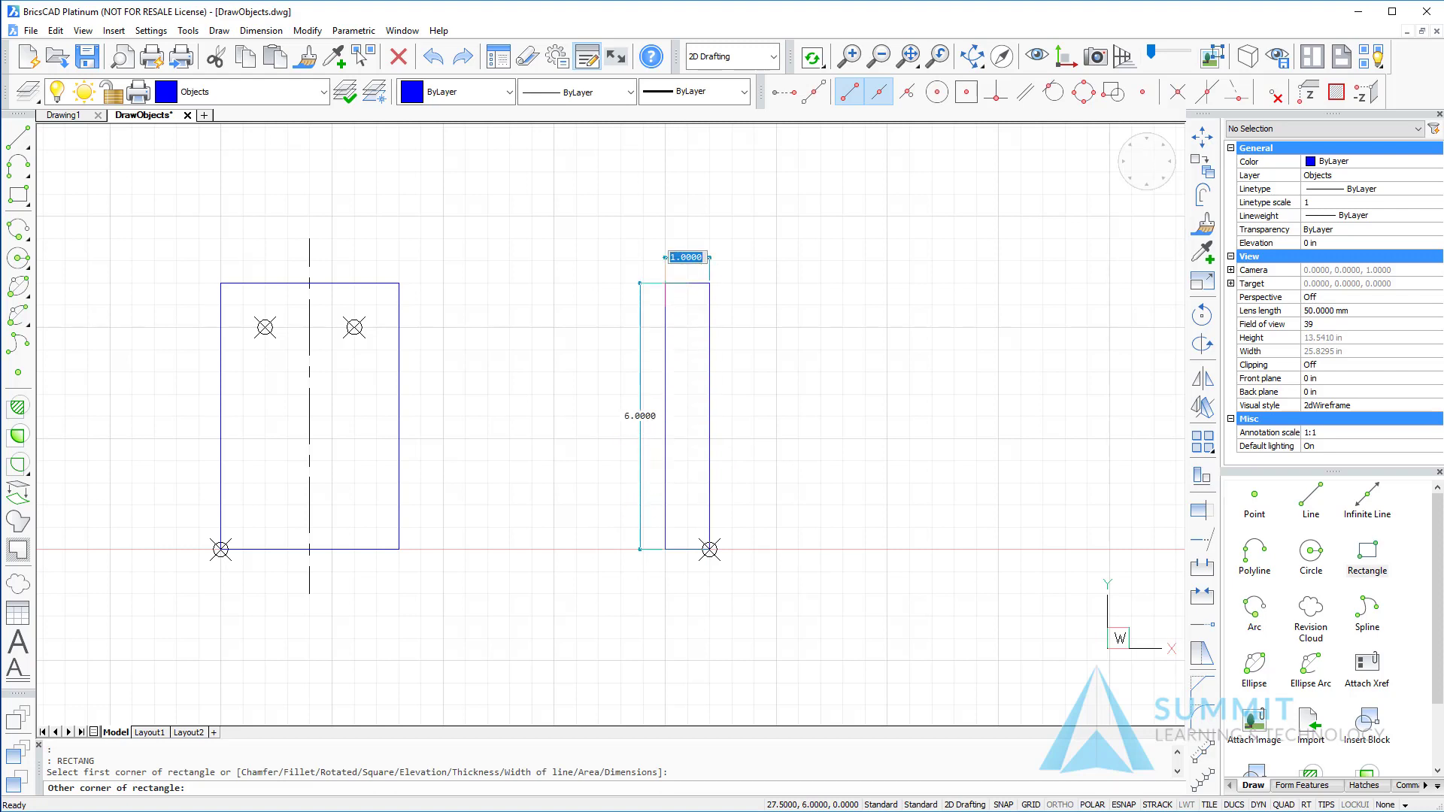
{"action": "left_click", "coordinate": [665, 283]}
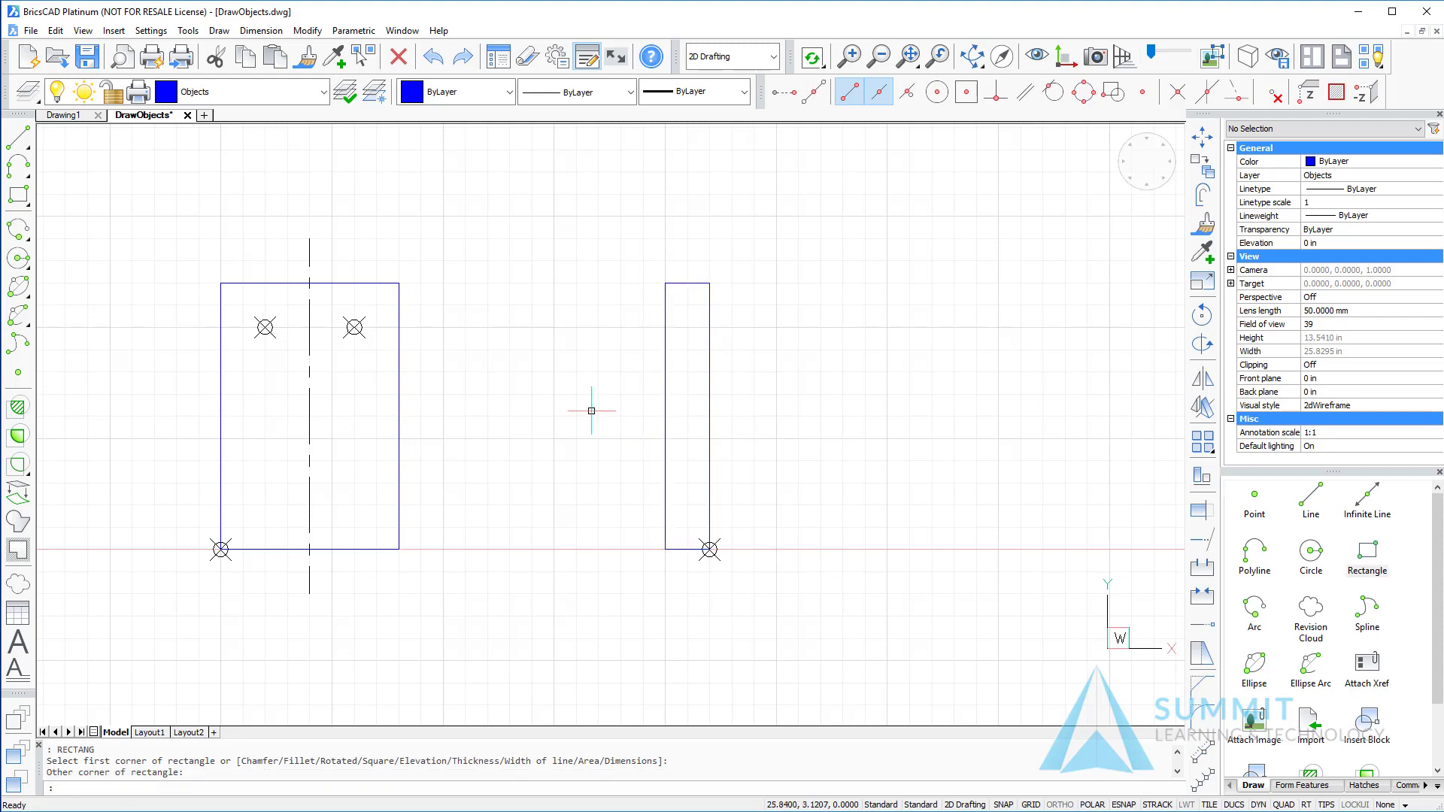
Step: Draw a 3-long, 1-high base strip extending left from the side view's lower-left corner
{"action": "left_click", "coordinate": [19, 140]}
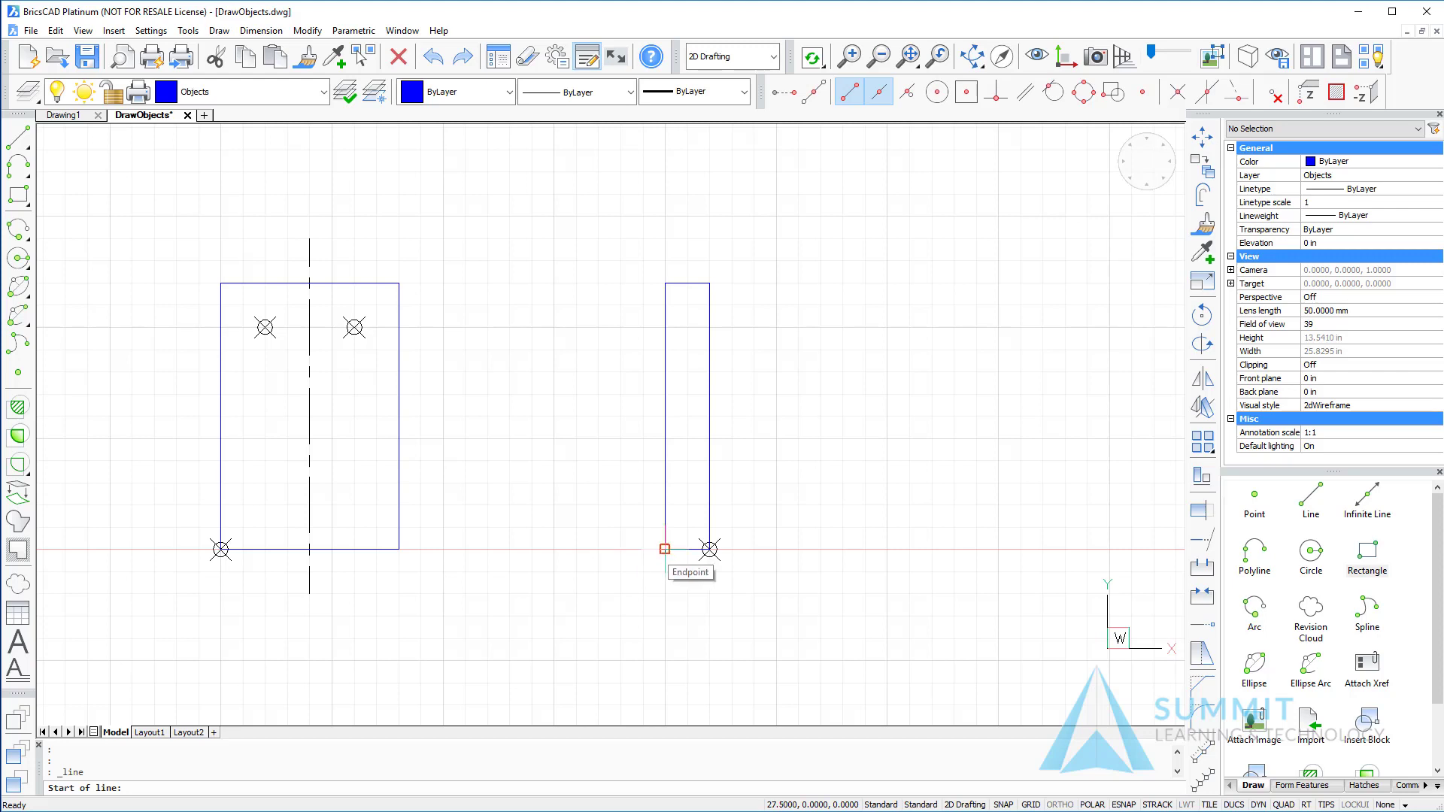
{"action": "left_click", "coordinate": [665, 549]}
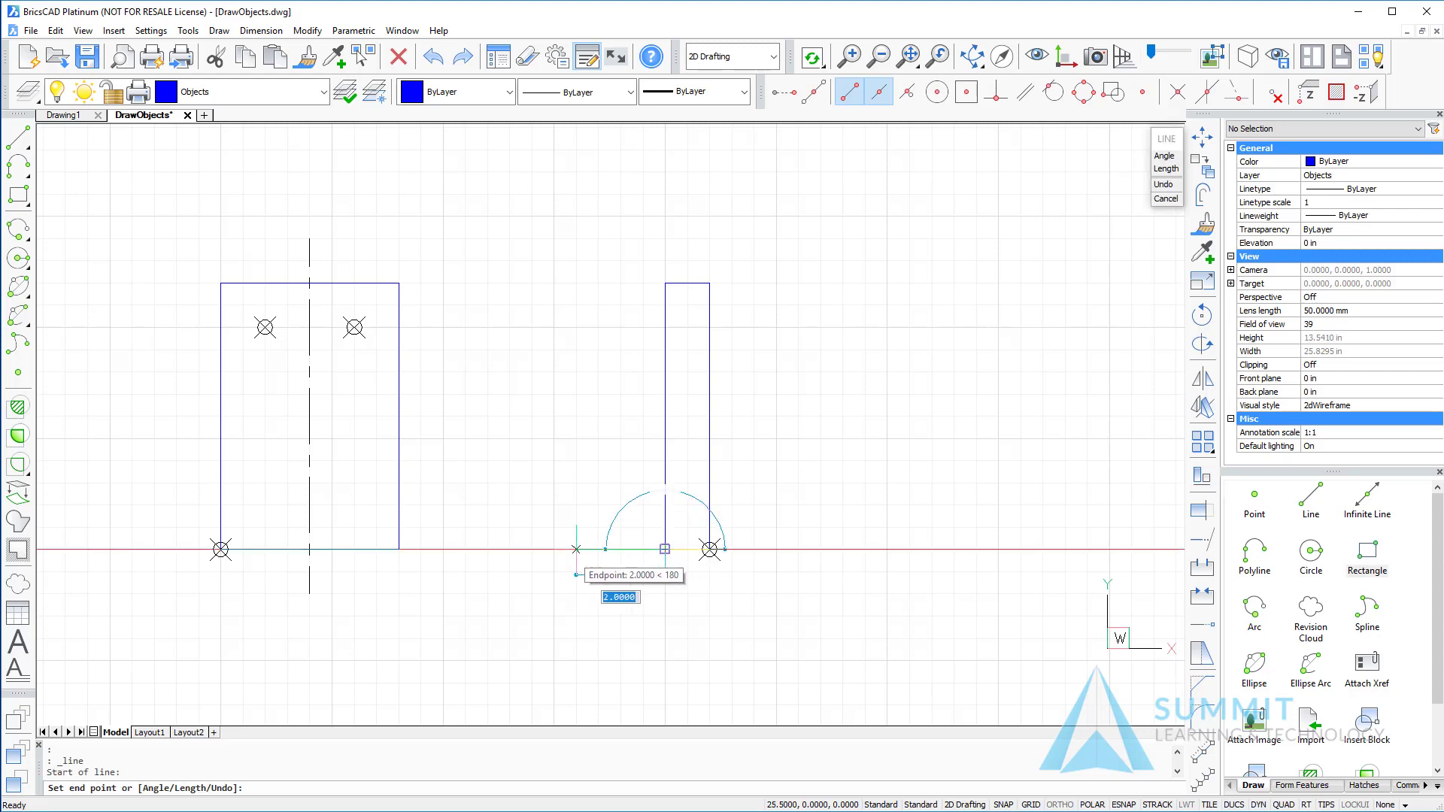
{"action": "left_click", "coordinate": [532, 549]}
{"action": "left_click", "coordinate": [532, 504]}
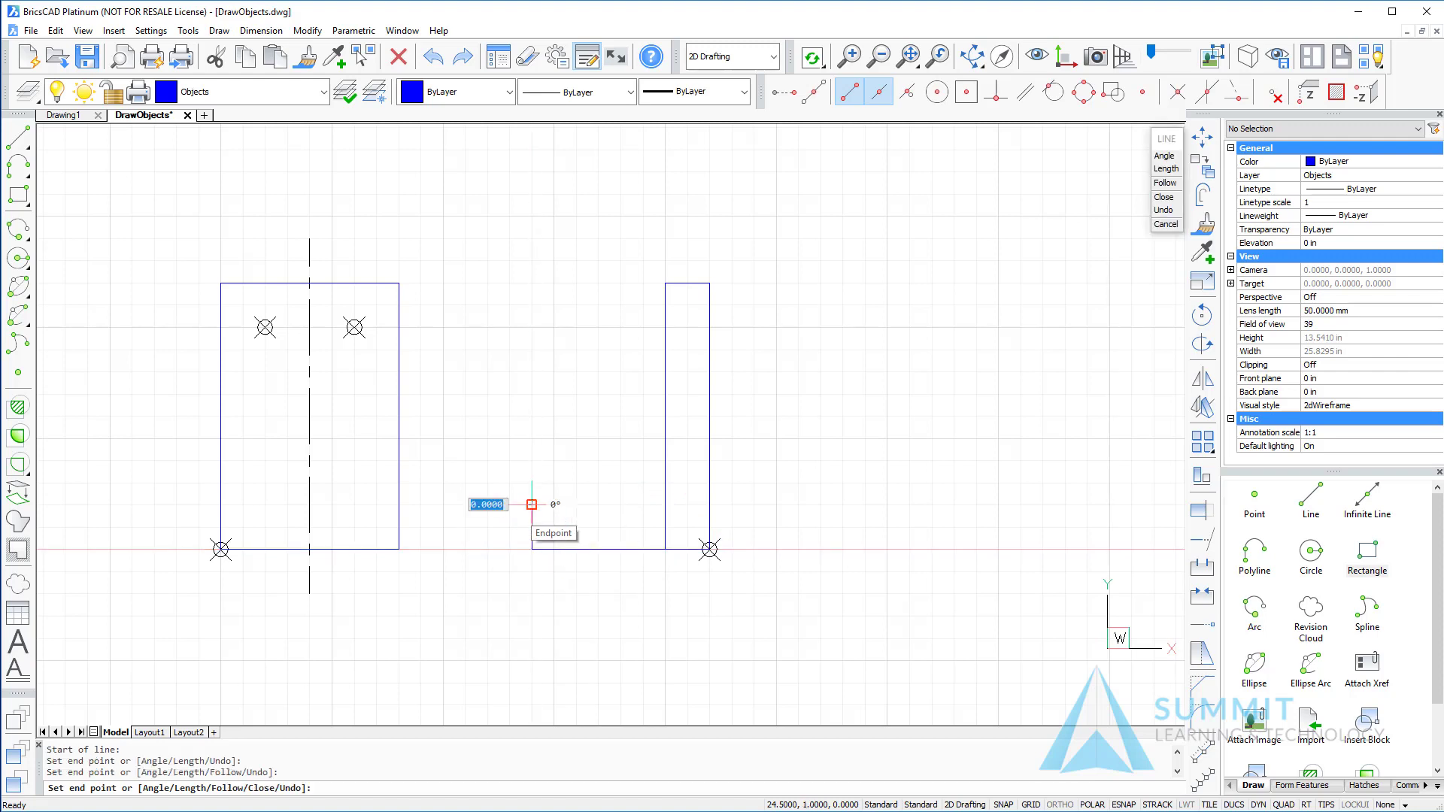
{"action": "left_click", "coordinate": [665, 504]}
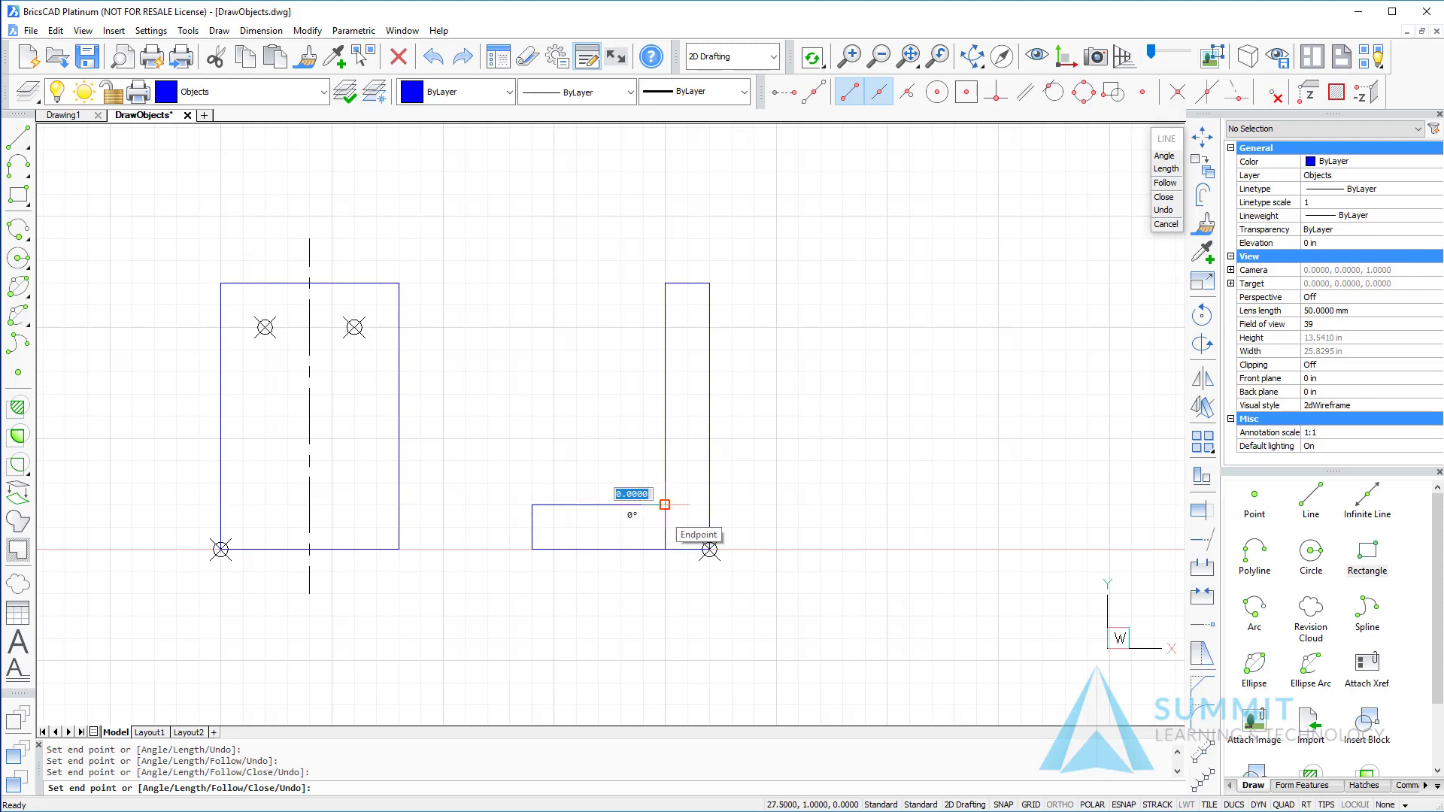
{"action": "key", "text": "Return"}
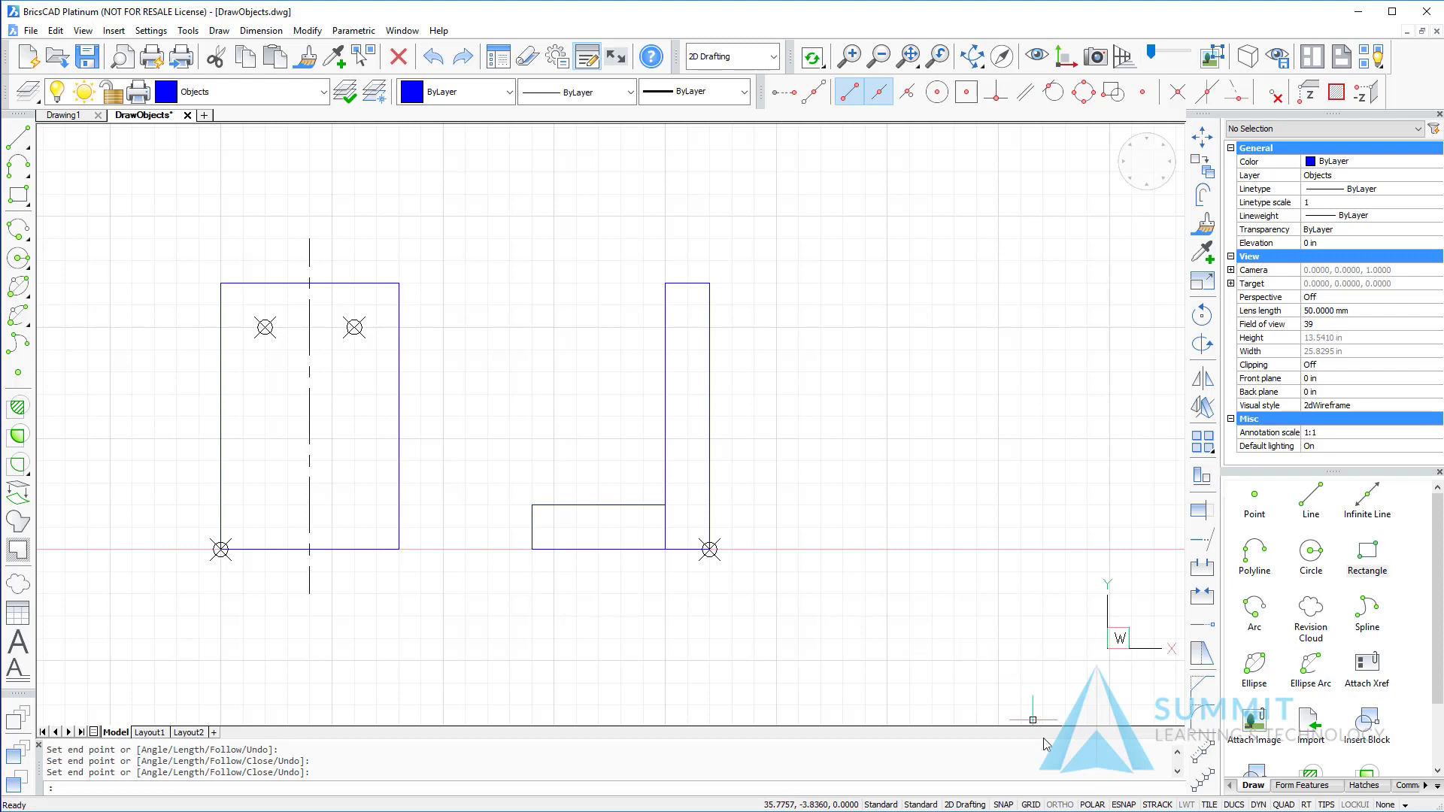
Step: With ESNAP off, draw a horizontal line across the front view at height 1 and delete an unwanted object
{"action": "left_click", "coordinate": [1124, 805]}
{"action": "left_click", "coordinate": [18, 138]}
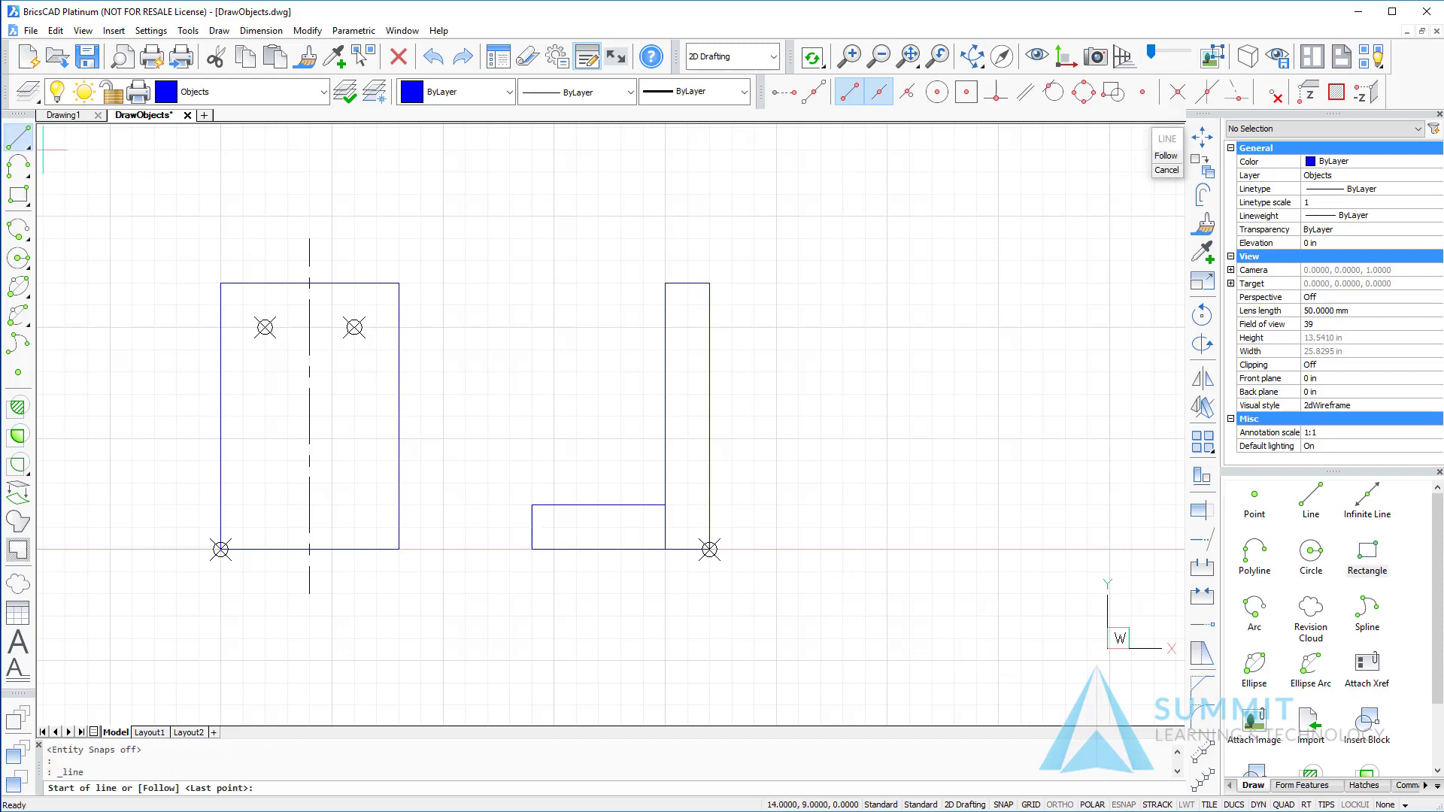
{"action": "left_click", "coordinate": [399, 505]}
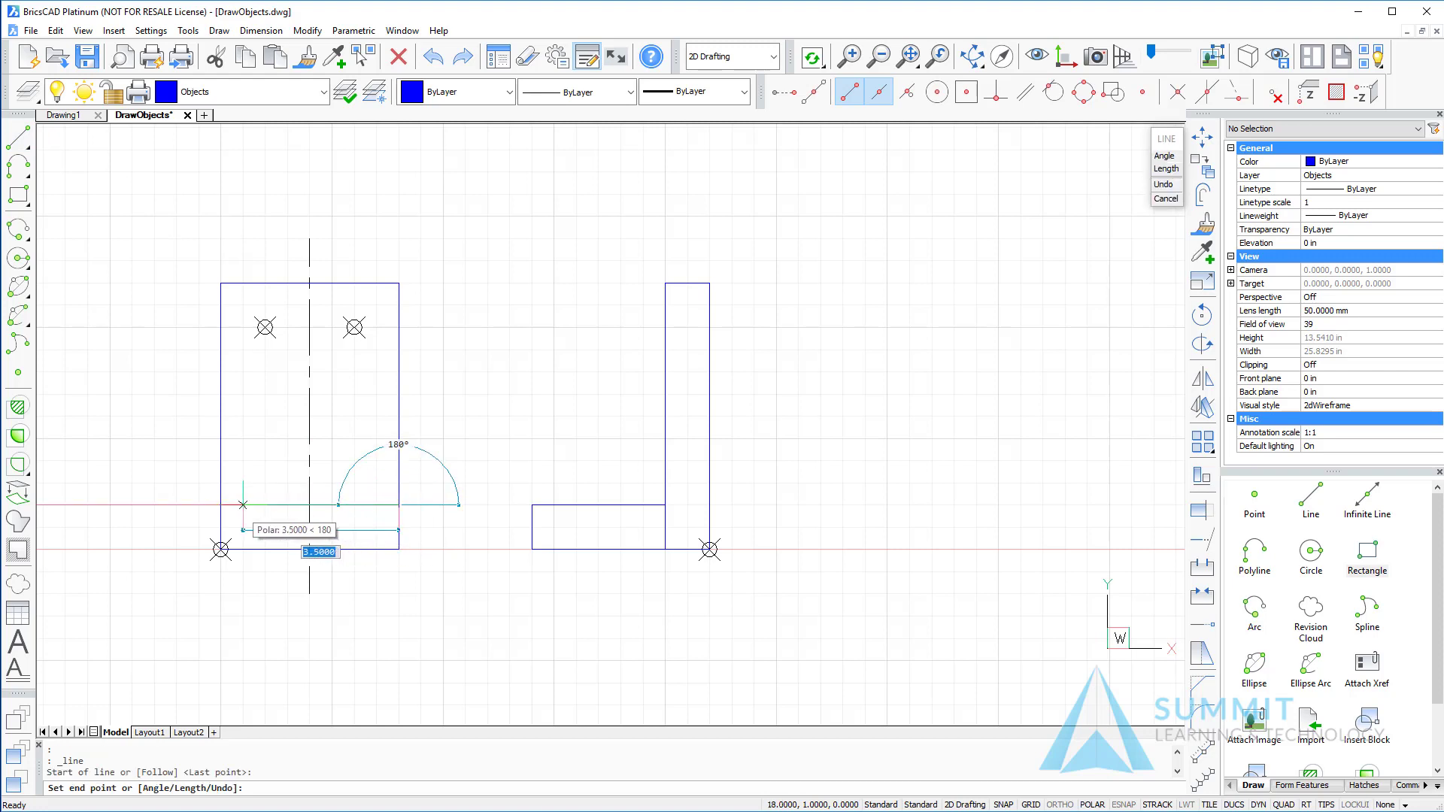
{"action": "left_click", "coordinate": [220, 505]}
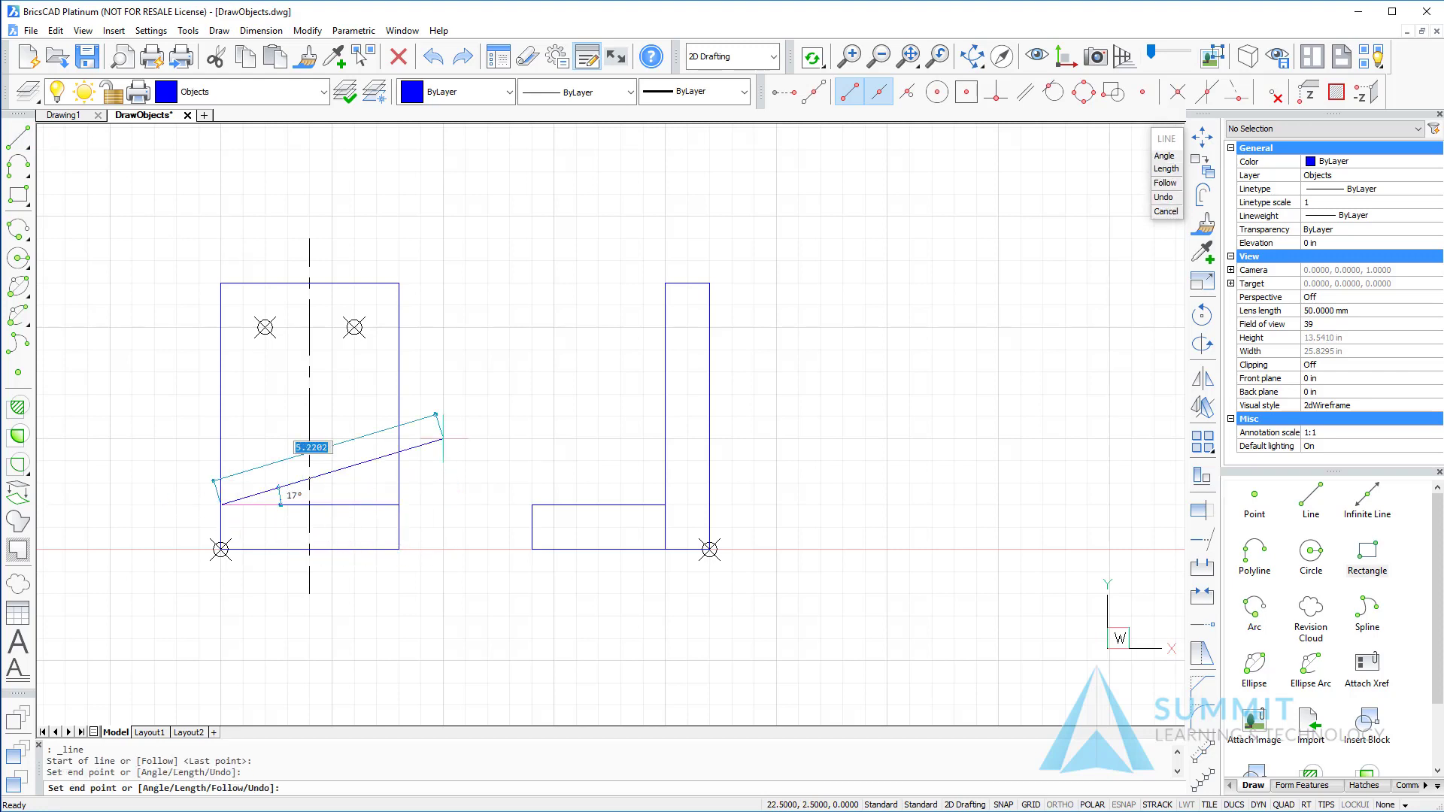
{"action": "key", "text": "Return"}
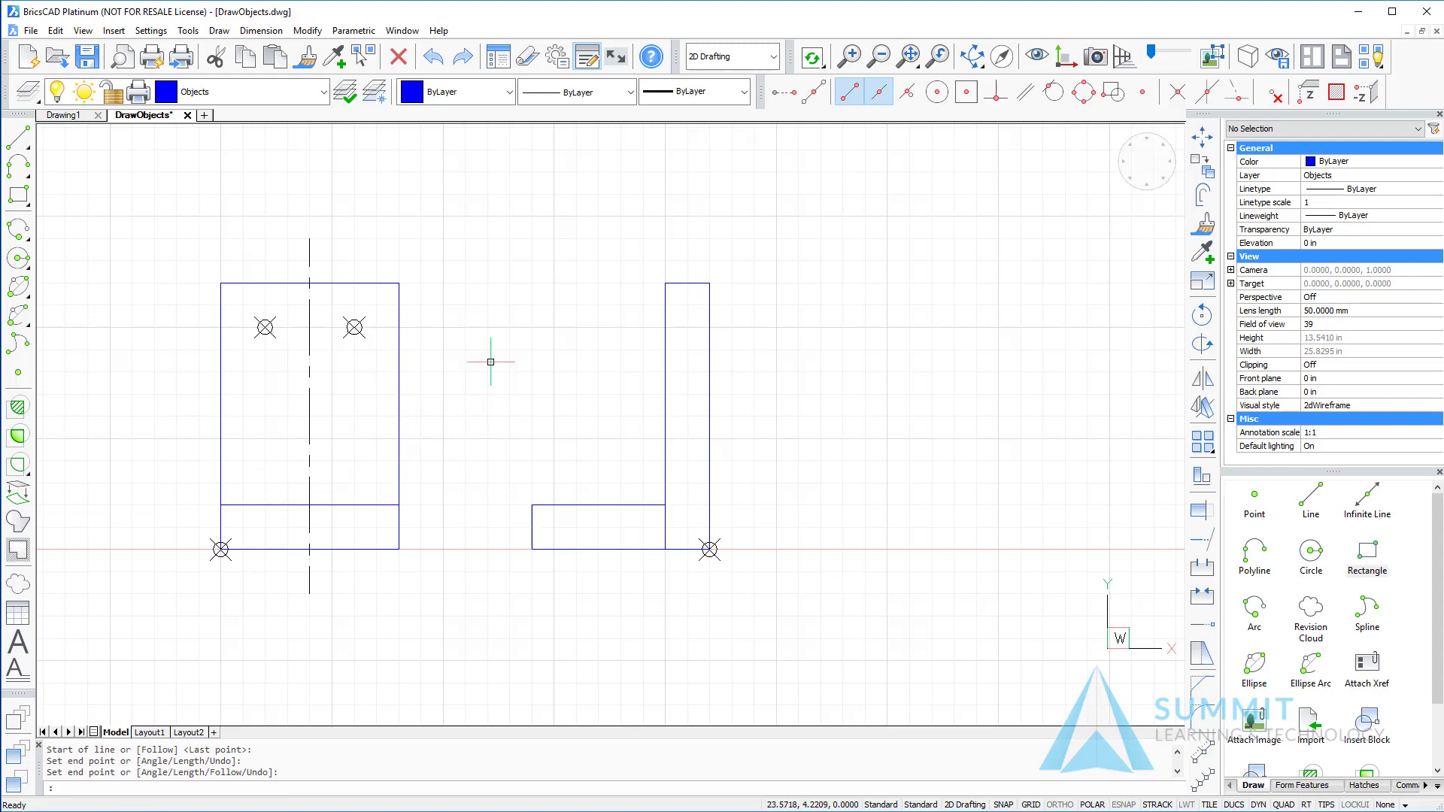
{"action": "key", "text": "Delete"}
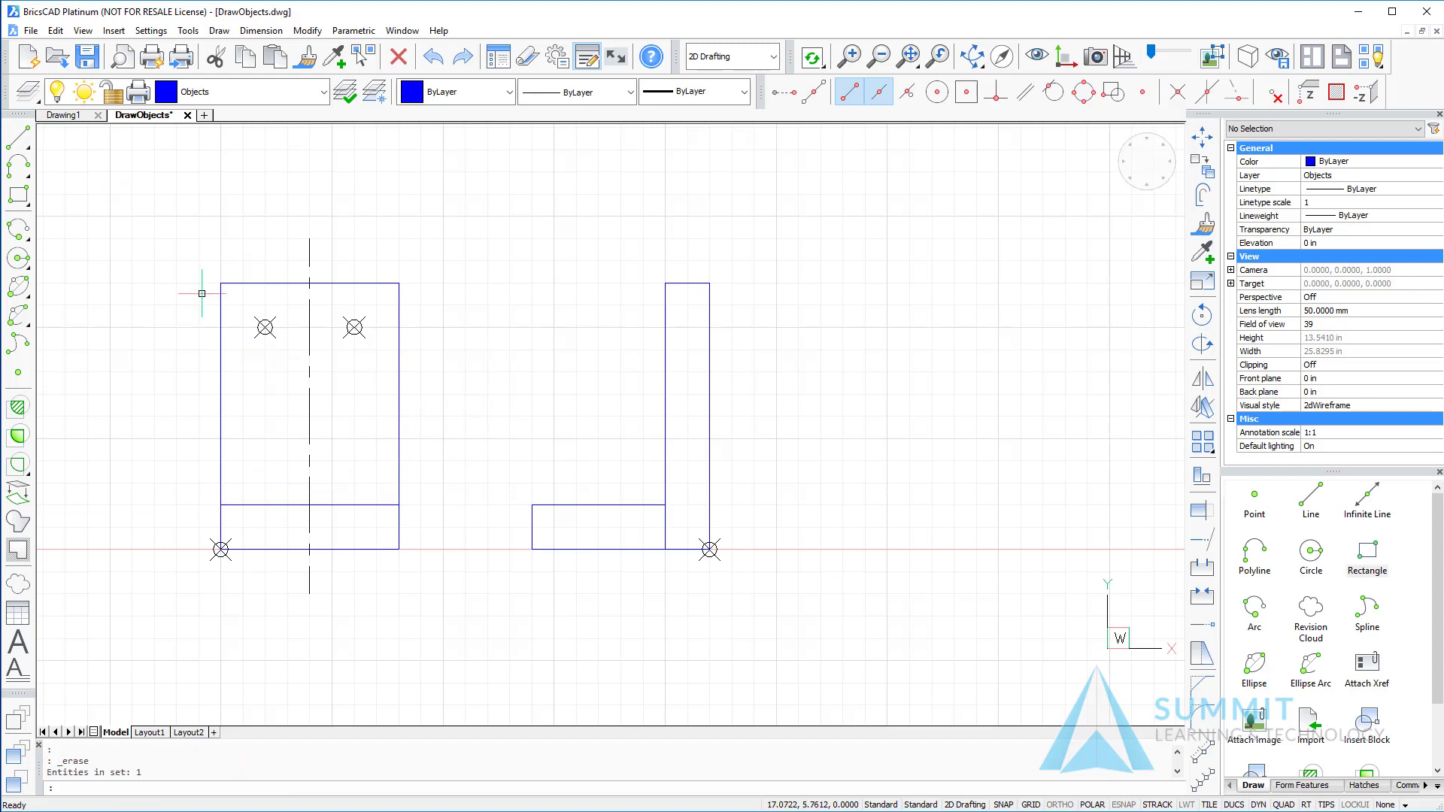
Step: Draw 0.5-radius circles centred on the left and right upper point markers
{"action": "left_click", "coordinate": [25, 262]}
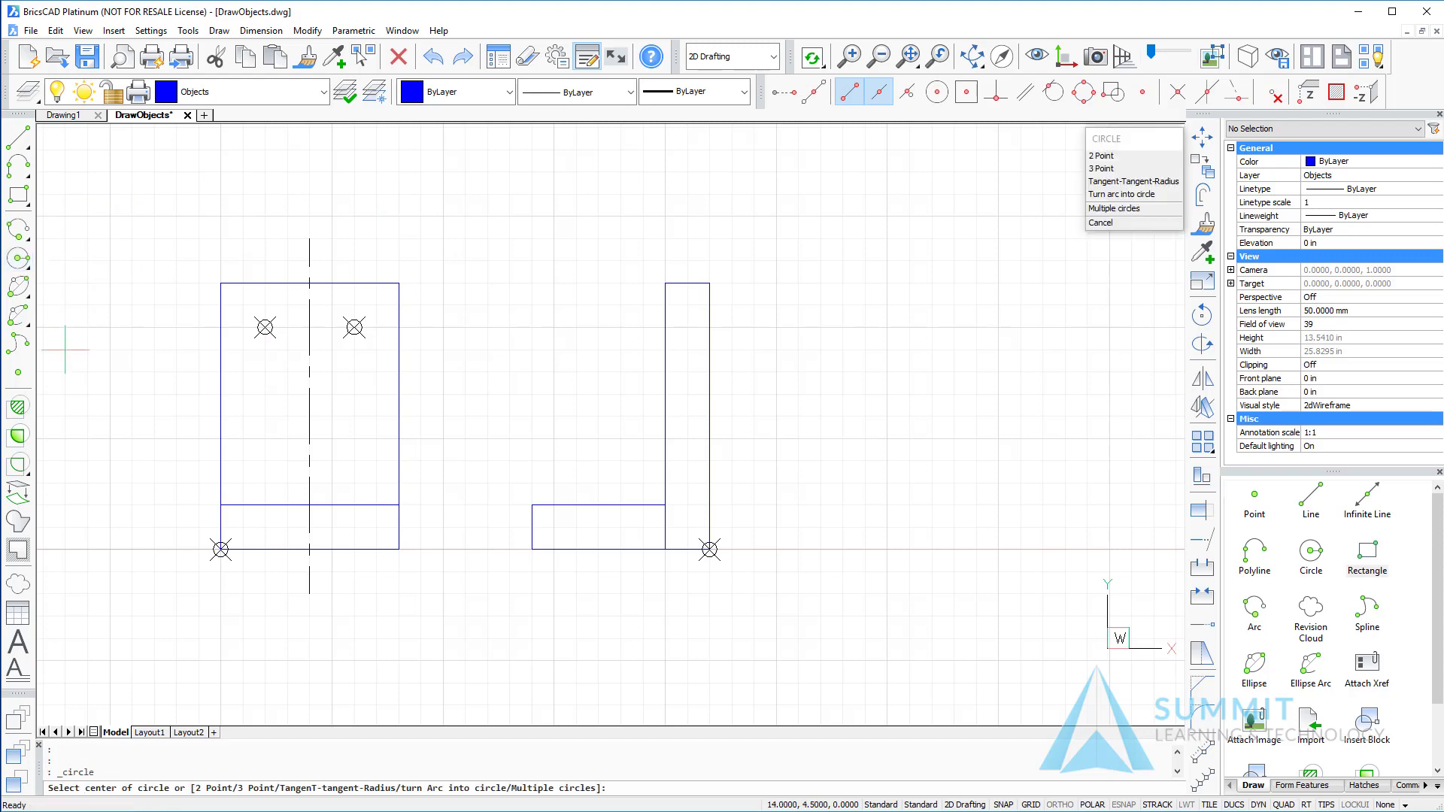
{"action": "left_click", "coordinate": [265, 327]}
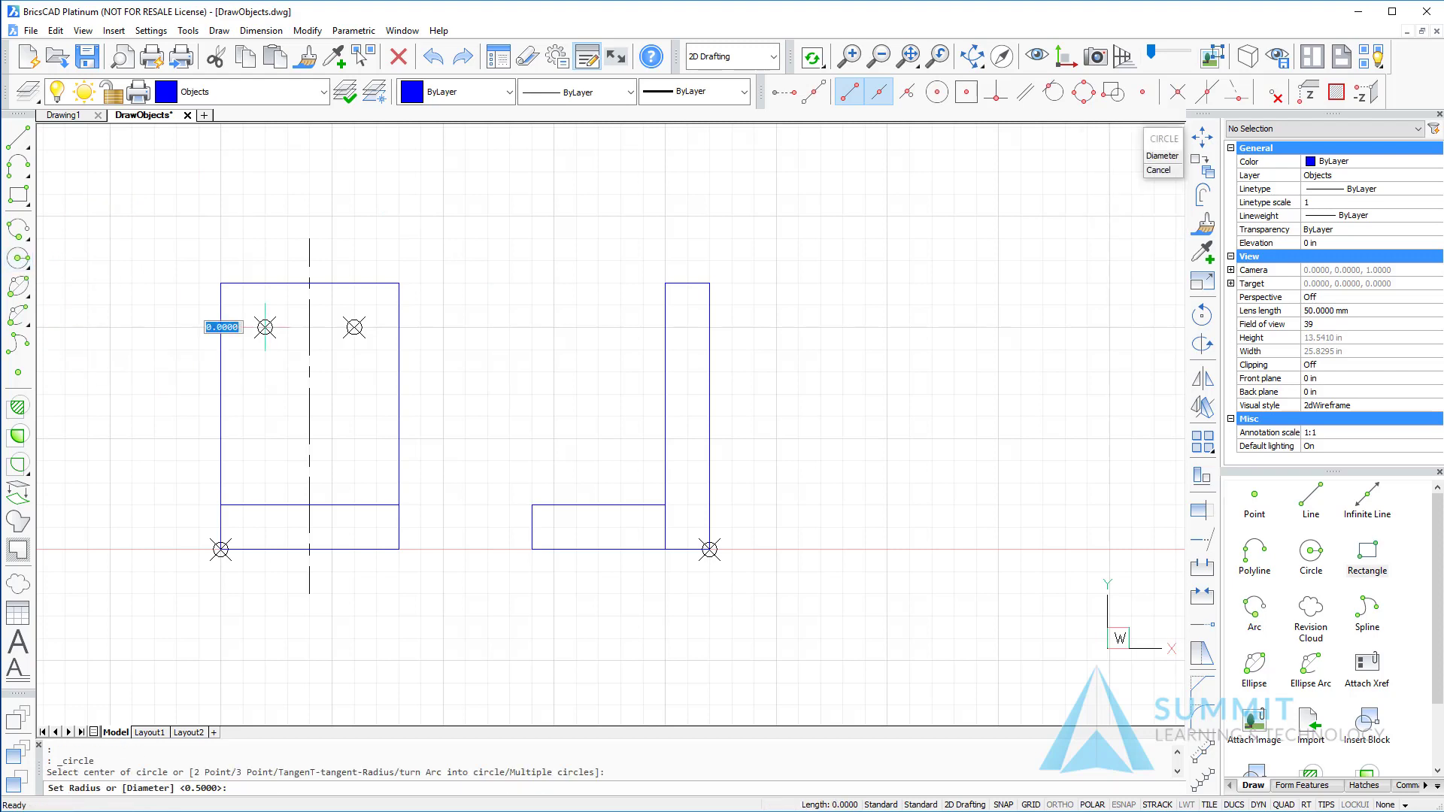
{"action": "left_click", "coordinate": [265, 350]}
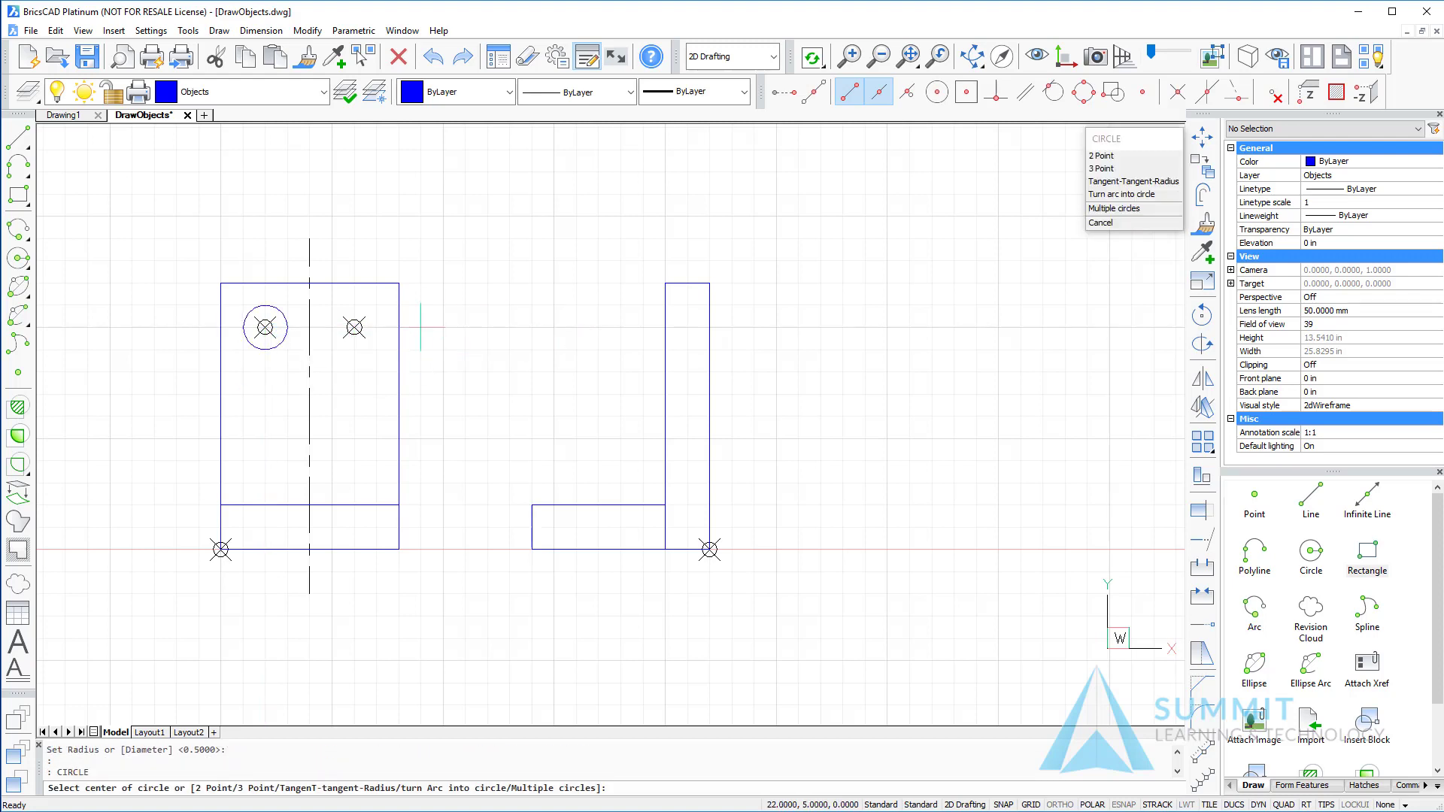
{"action": "left_click", "coordinate": [354, 327]}
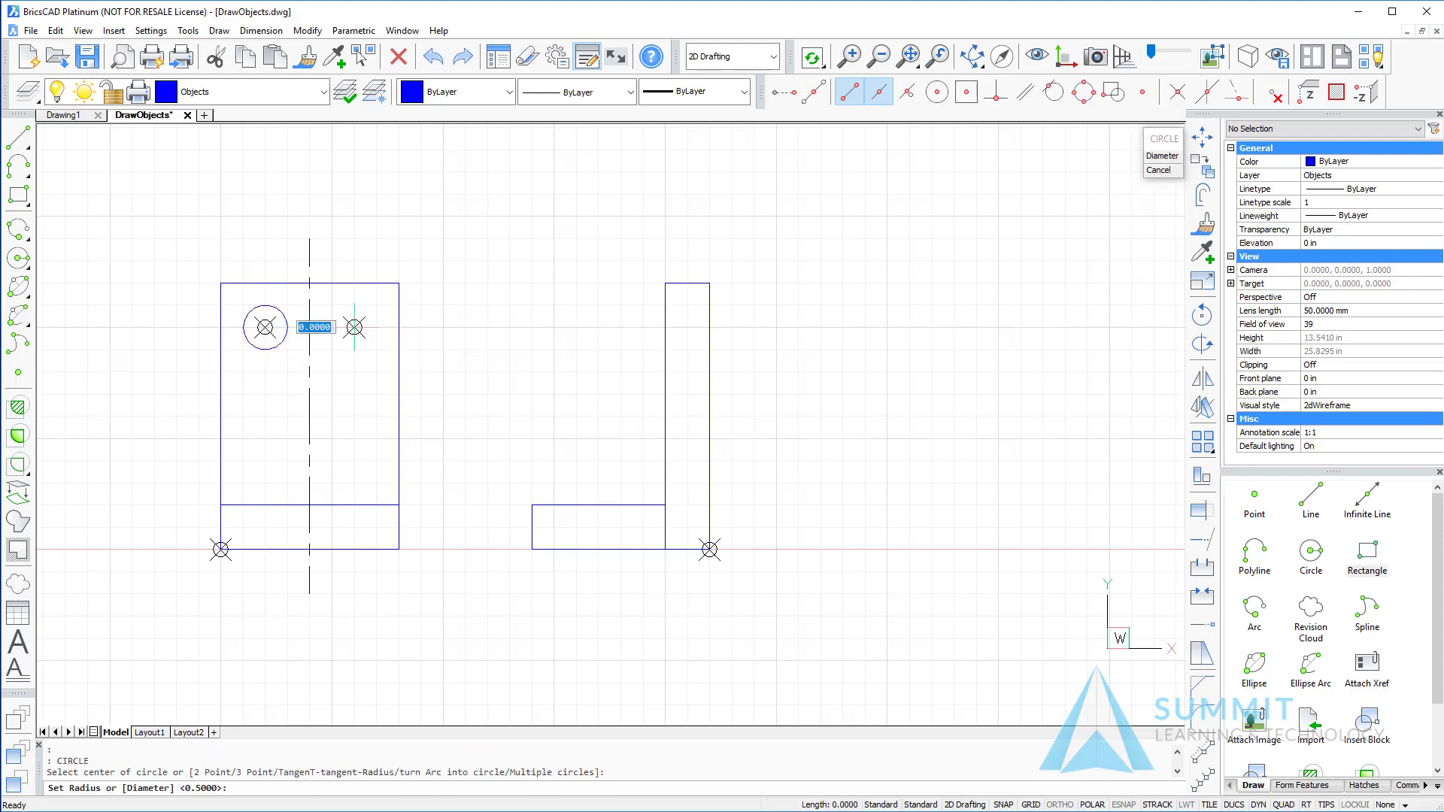
{"action": "left_click", "coordinate": [355, 349]}
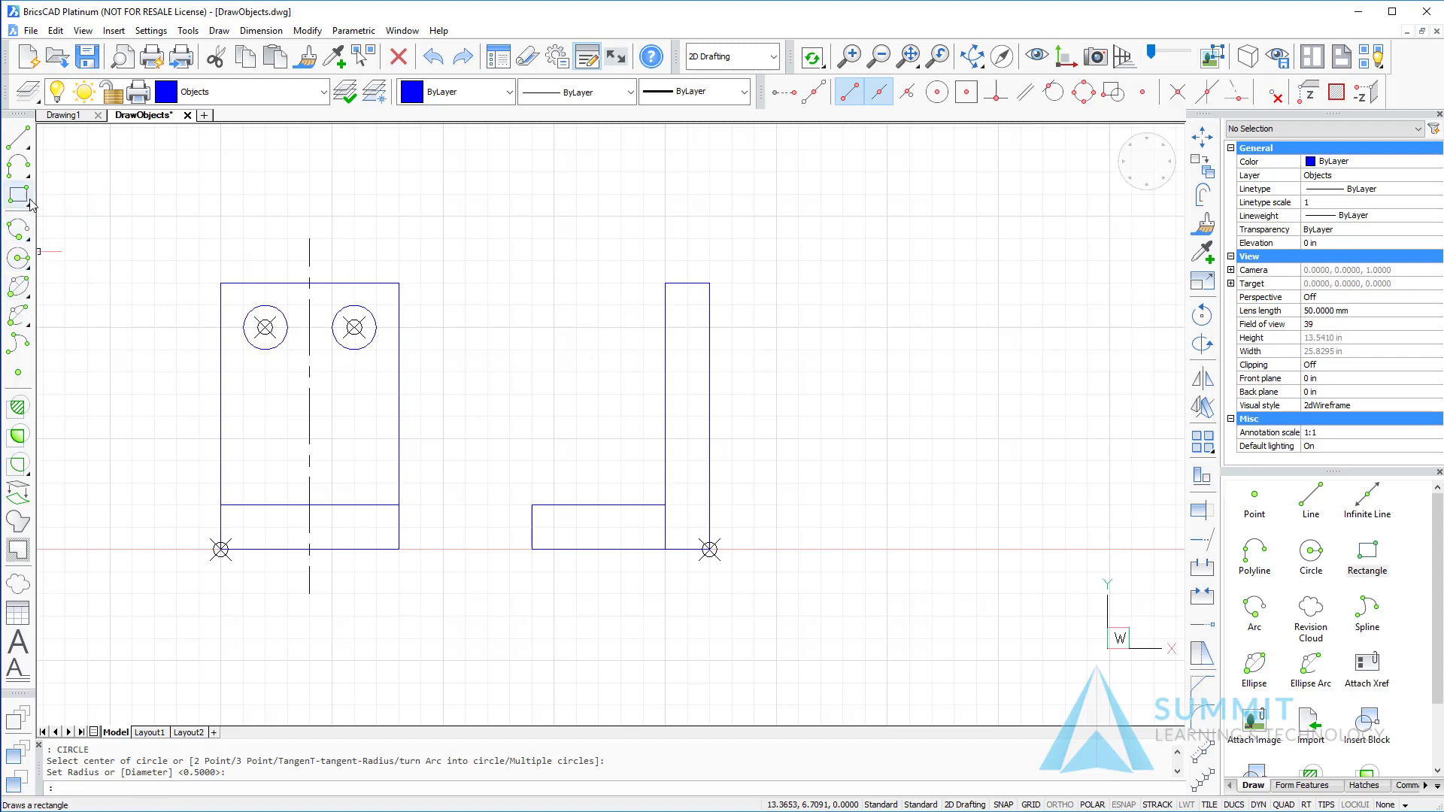
Step: Draw six-sided center-side polygons around the left and right bolt-hole circles, side midpoint 0.5 below centre
{"action": "mouse_move", "coordinate": [18, 195]}
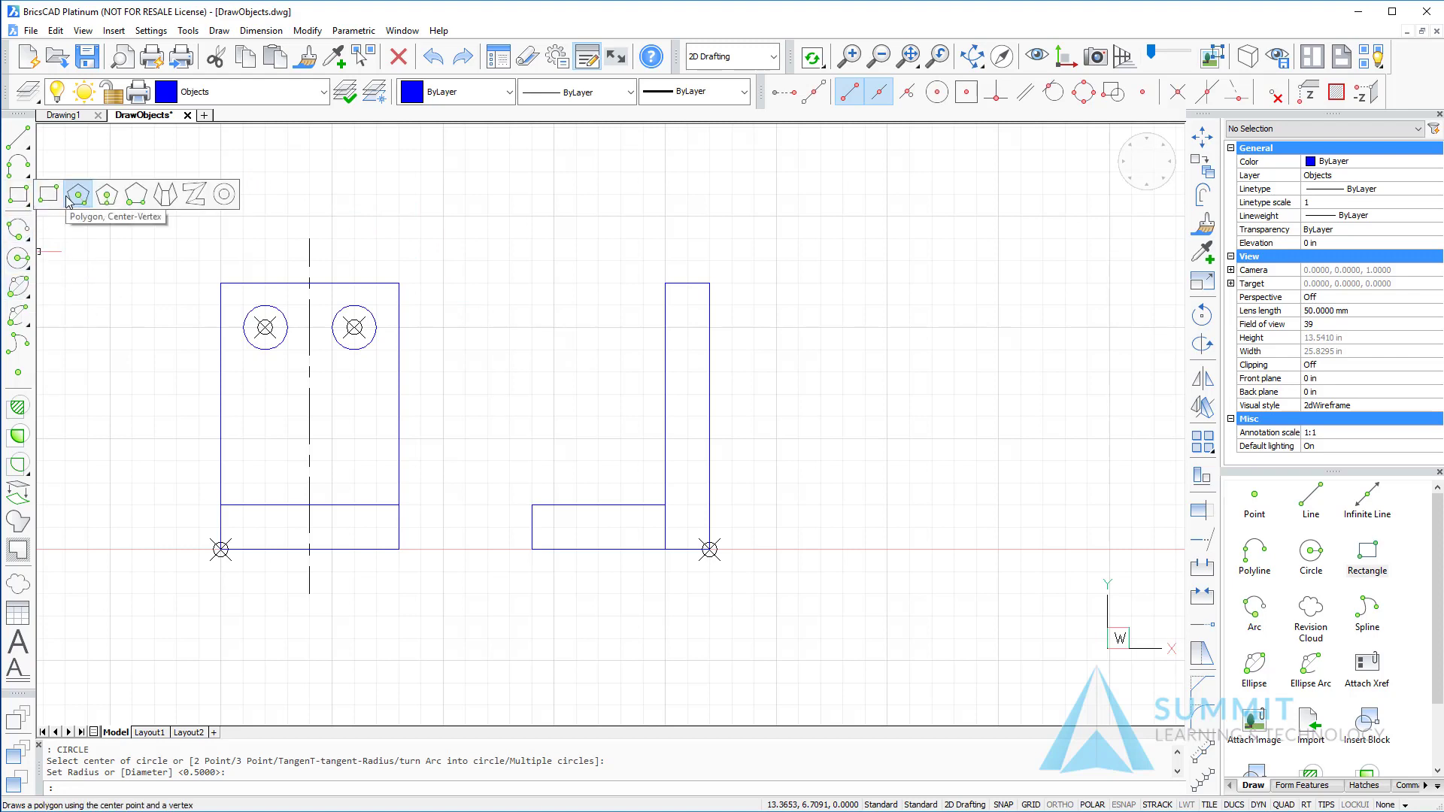
{"action": "left_click", "coordinate": [109, 195]}
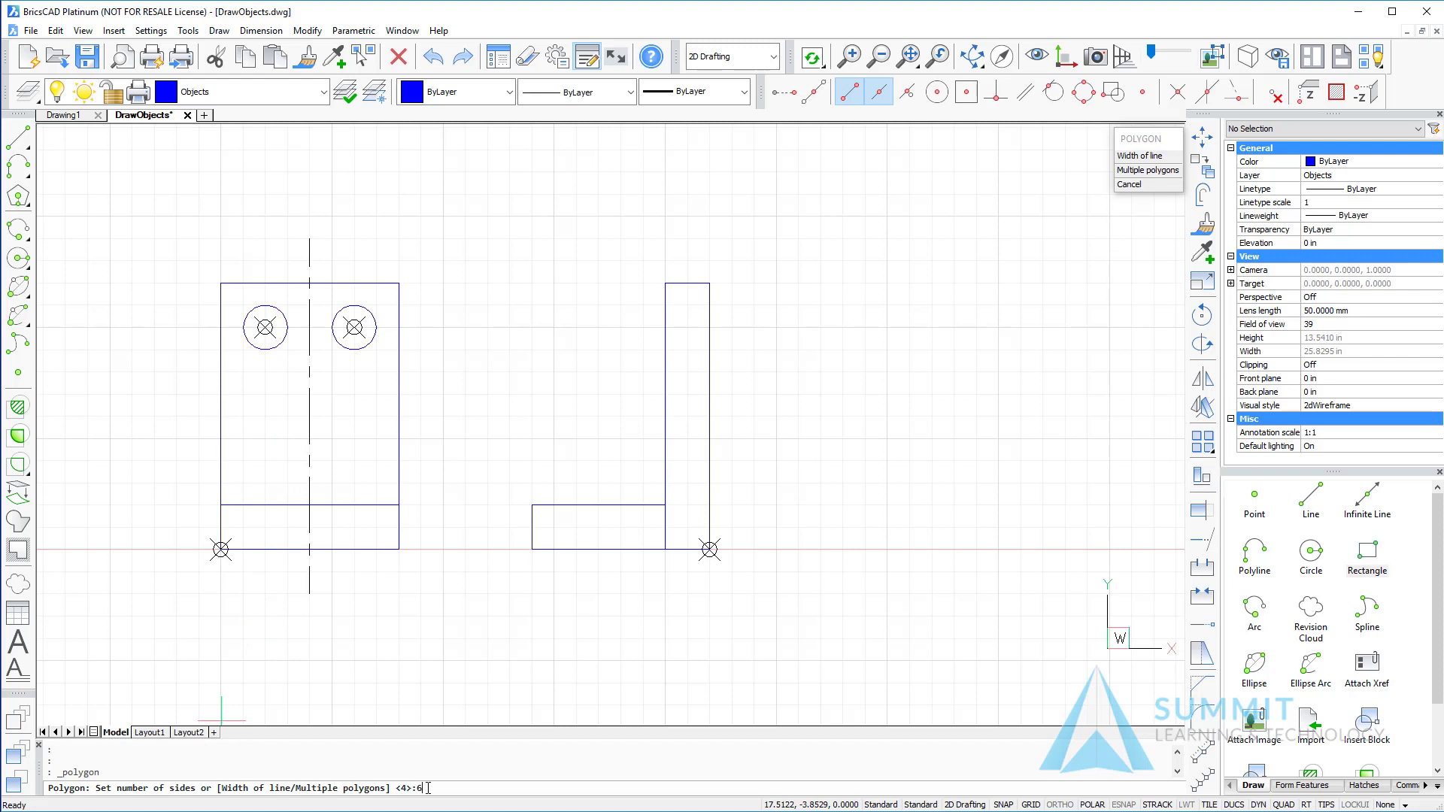
{"action": "key", "text": "Return"}
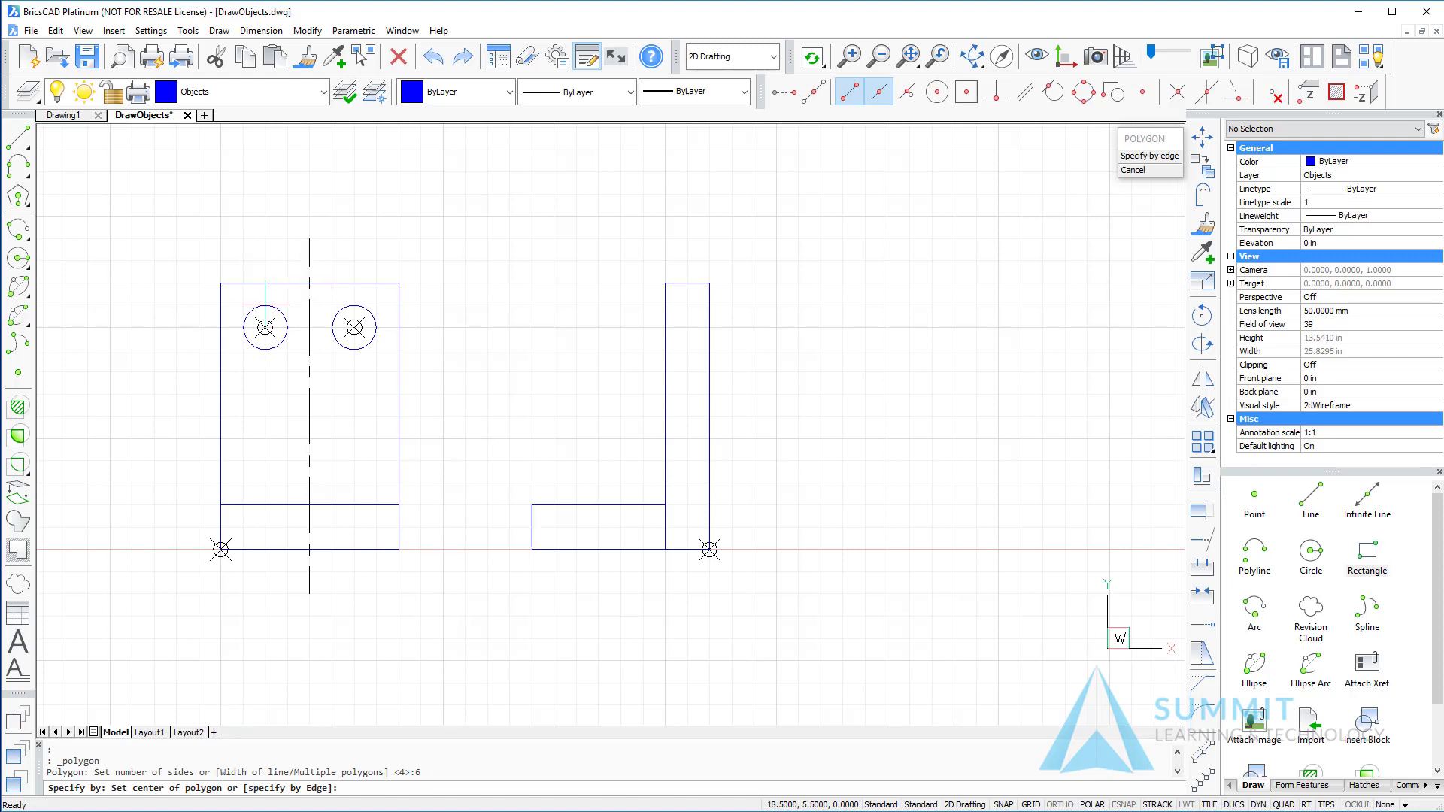
{"action": "left_click", "coordinate": [265, 327]}
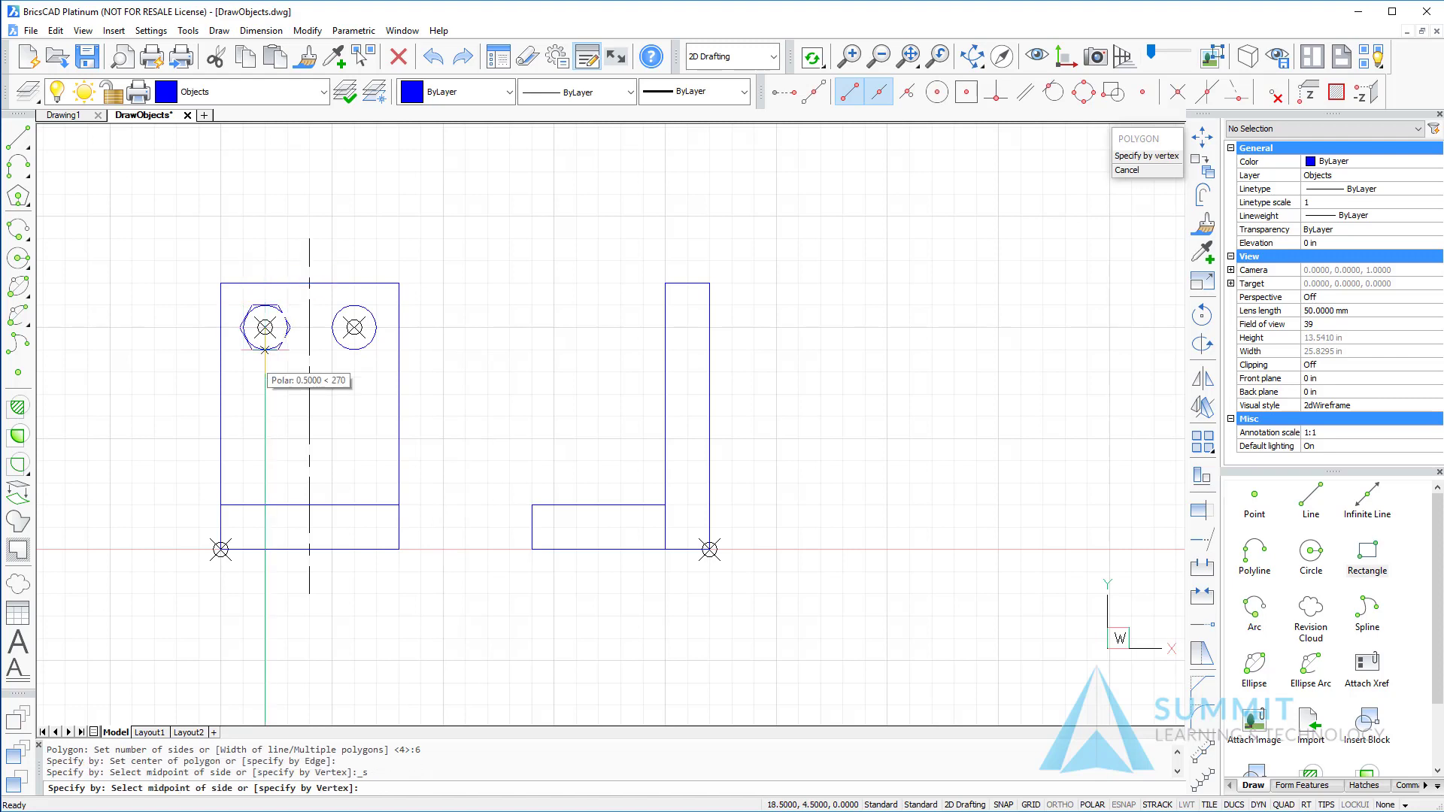
{"action": "left_click", "coordinate": [265, 350]}
{"action": "key", "text": "Return"}
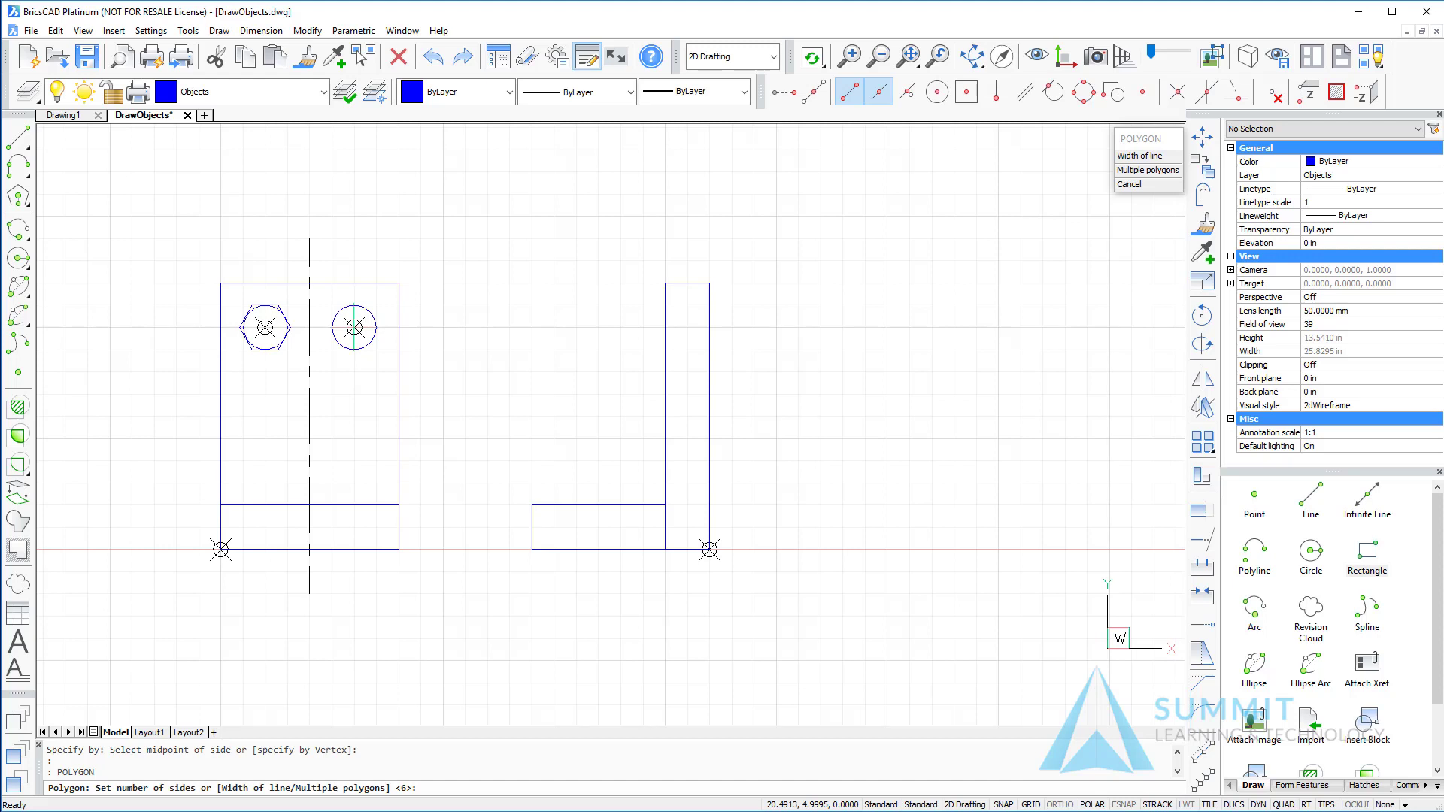
{"action": "key", "text": "Return"}
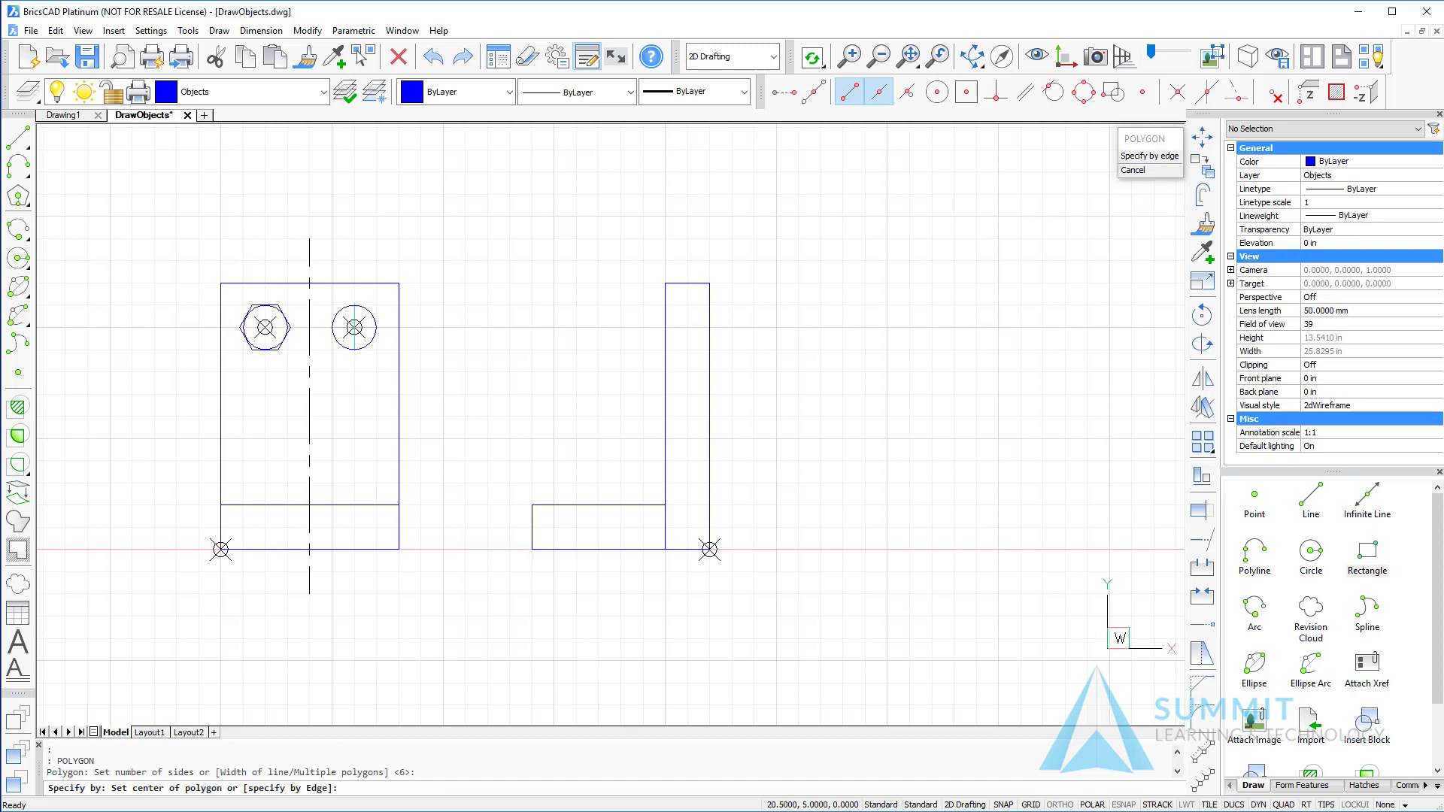
{"action": "left_click", "coordinate": [354, 350]}
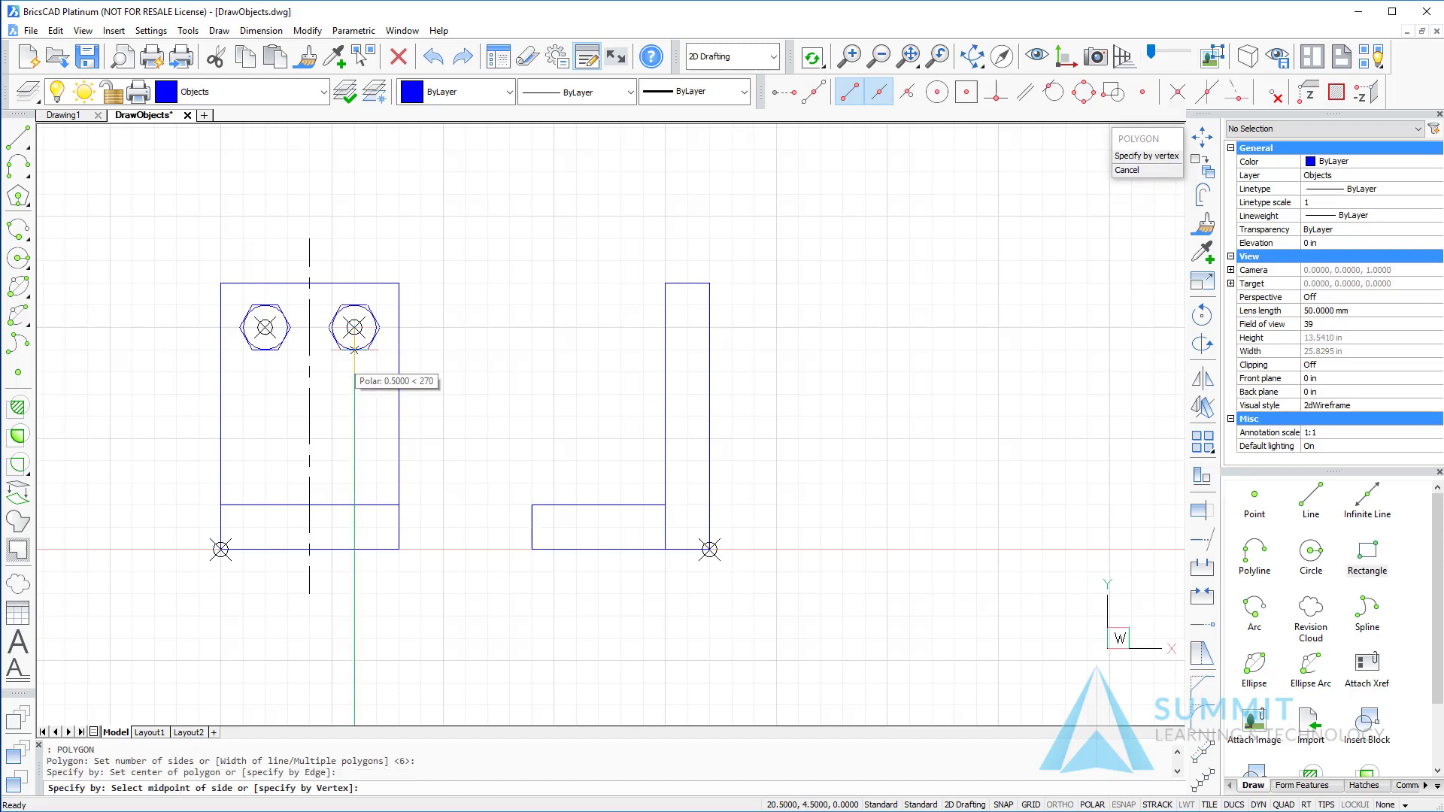
{"action": "left_click", "coordinate": [354, 350]}
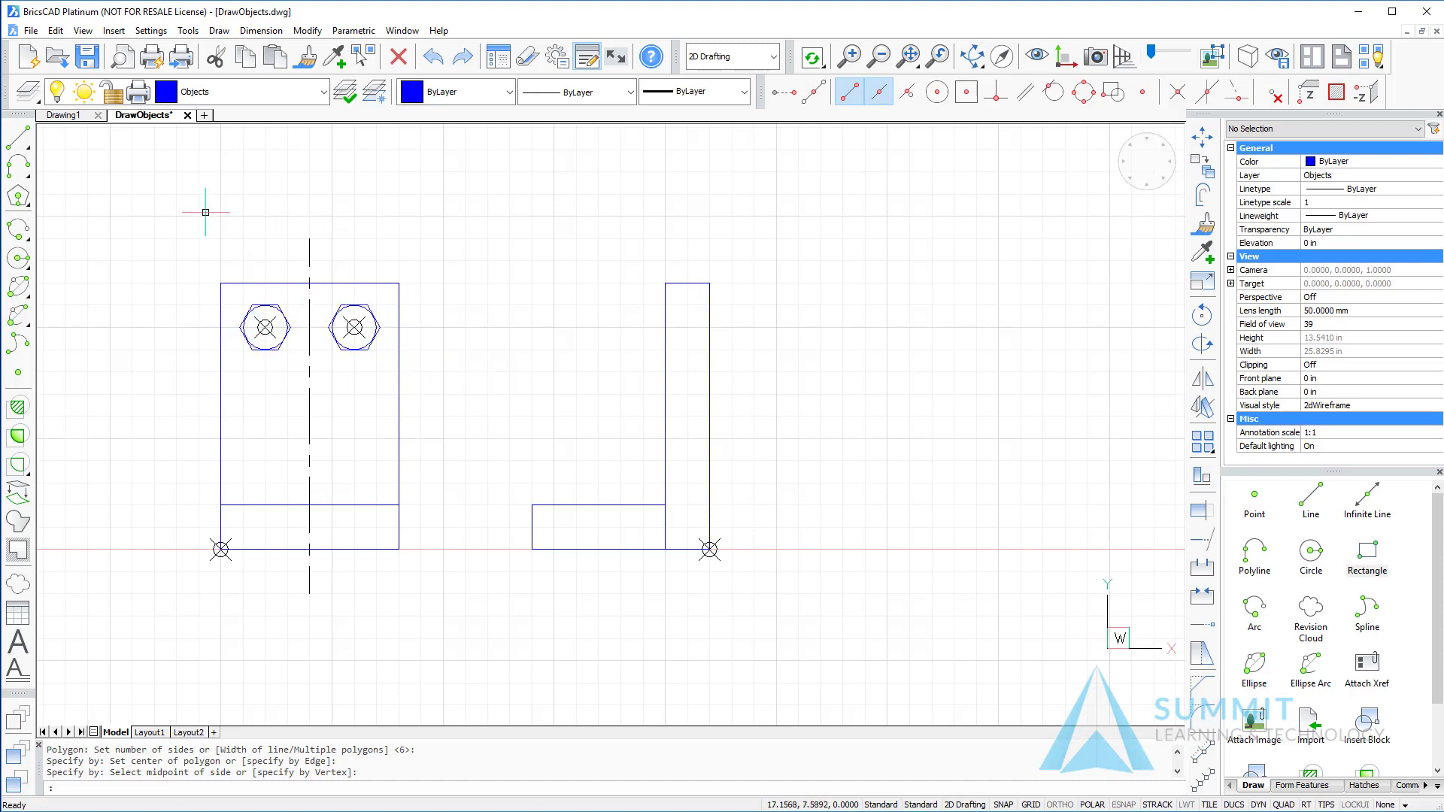
Step: Draw a 0.5 x 1 bolt-head box on the side view upright's left edge
{"action": "left_click", "coordinate": [18, 137]}
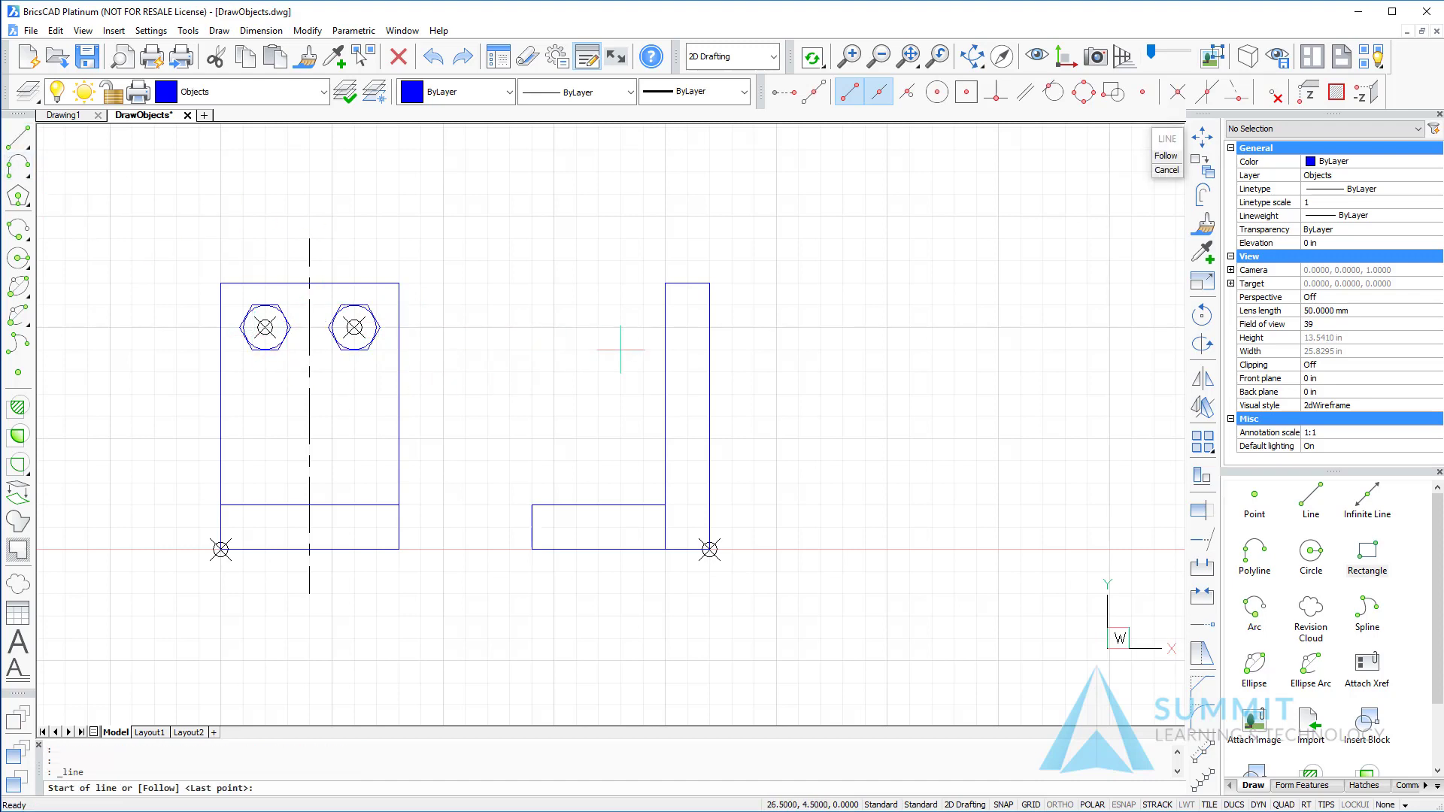
{"action": "left_click", "coordinate": [665, 350]}
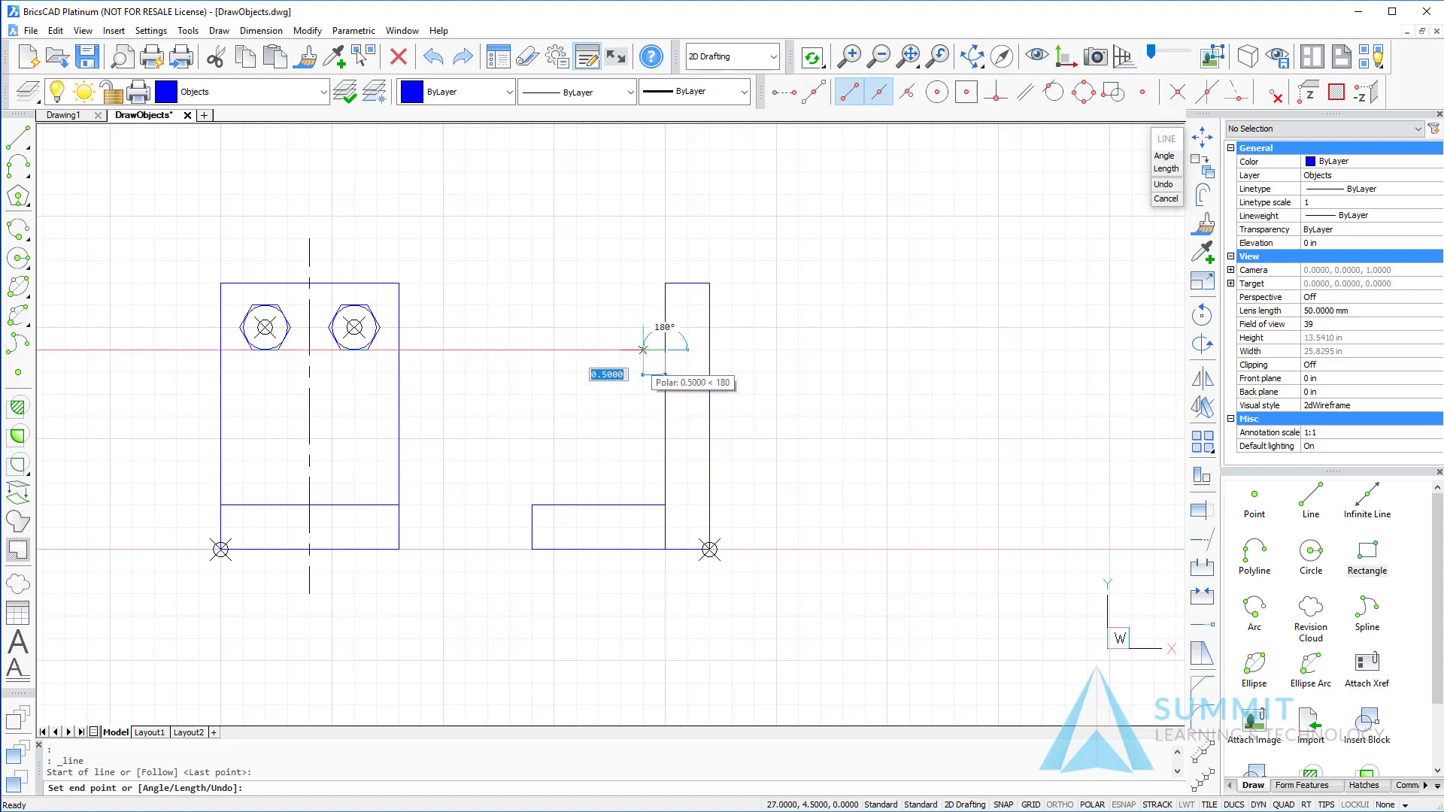
{"action": "left_click", "coordinate": [643, 349]}
{"action": "left_click", "coordinate": [643, 305]}
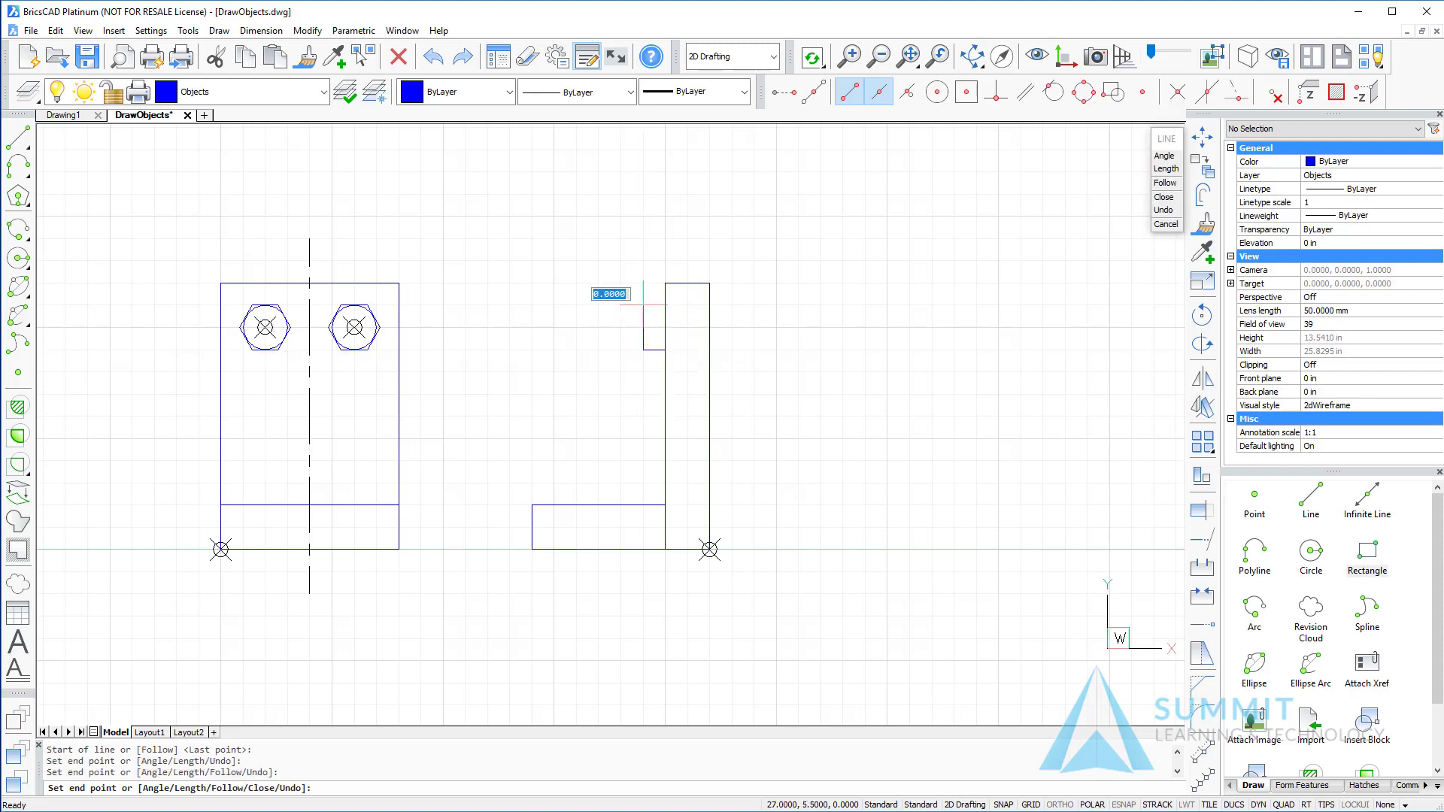
{"action": "left_click", "coordinate": [665, 304]}
{"action": "key", "text": "Return"}
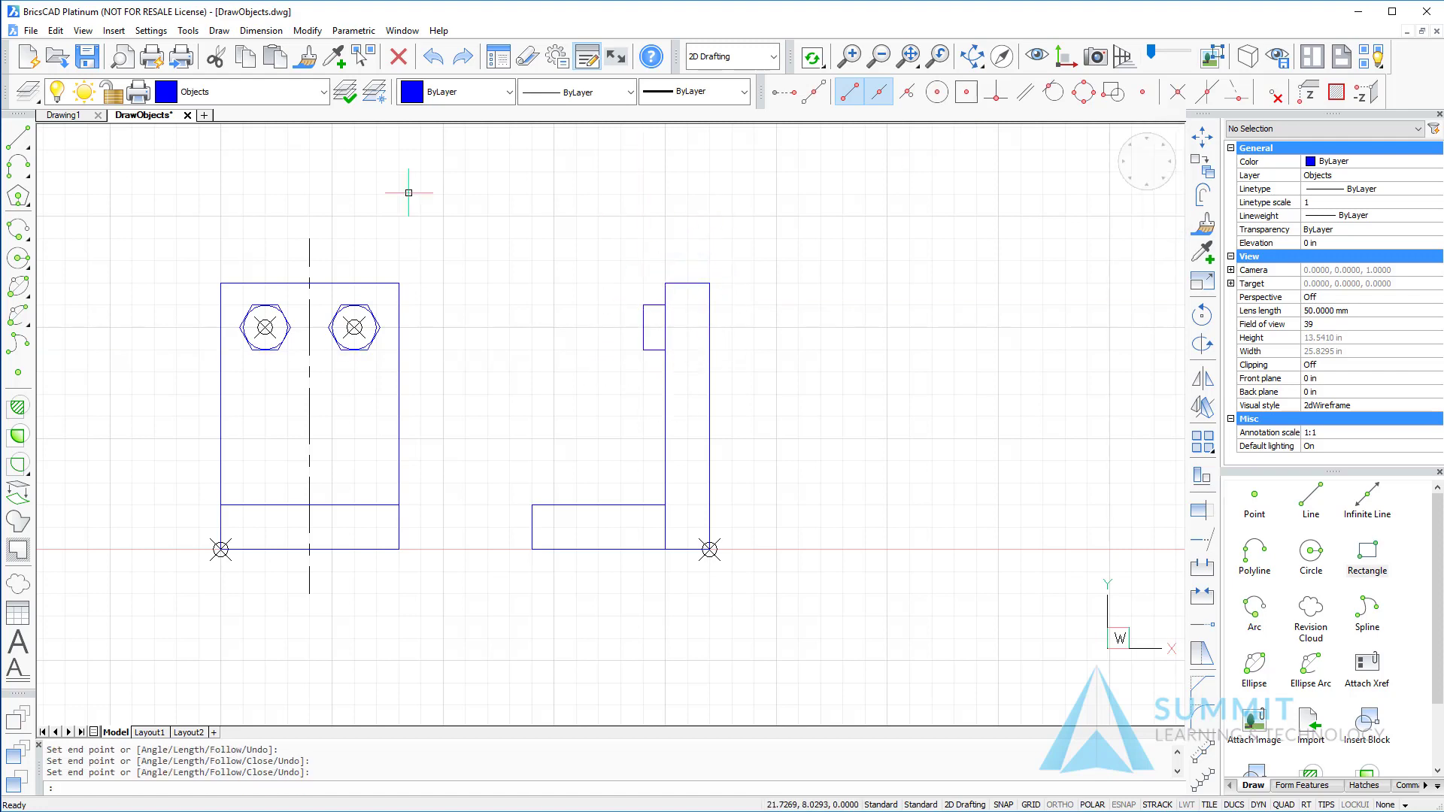
Step: Add a horizontal divider line across the middle of the bolt-head box
{"action": "key", "text": "Return"}
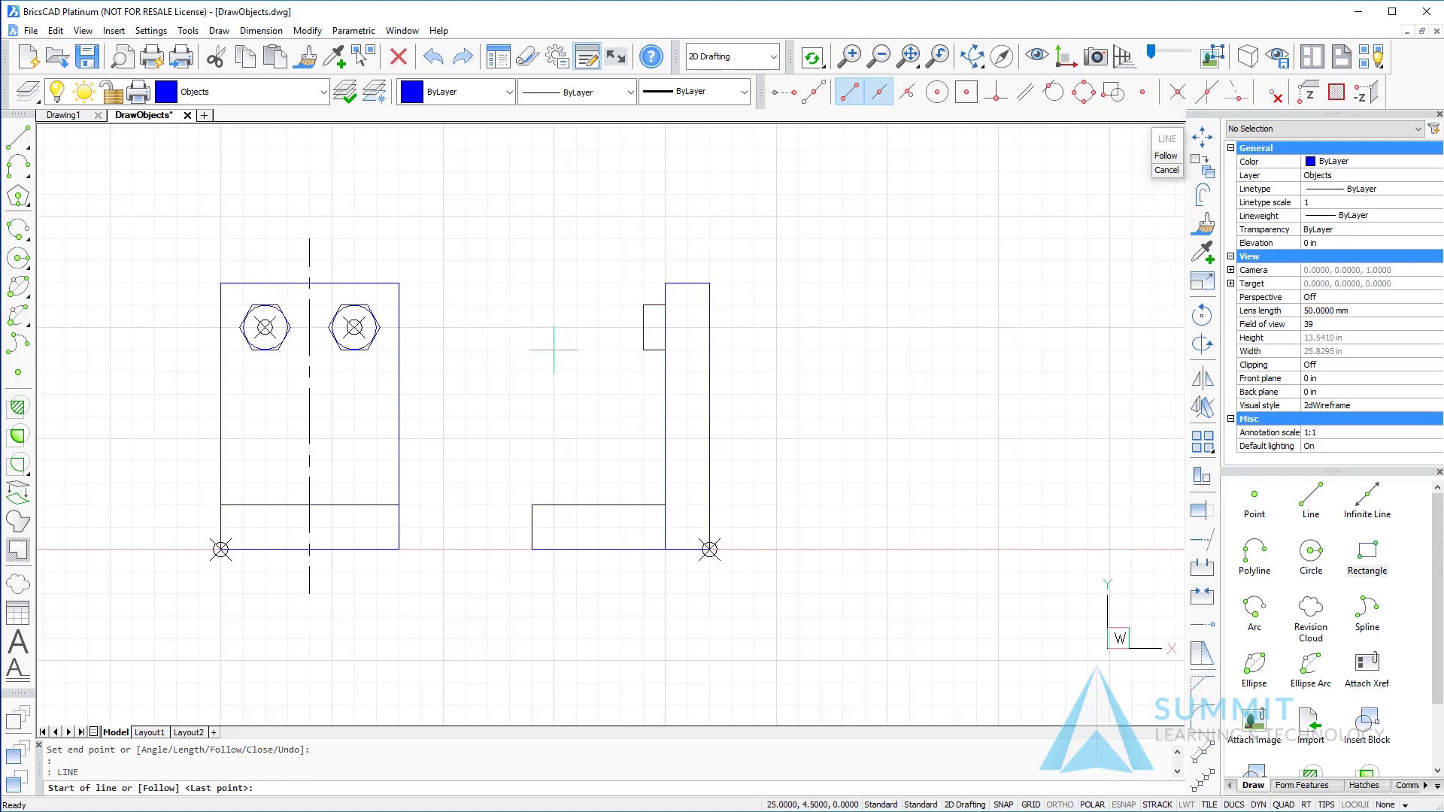
{"action": "left_click", "coordinate": [643, 327]}
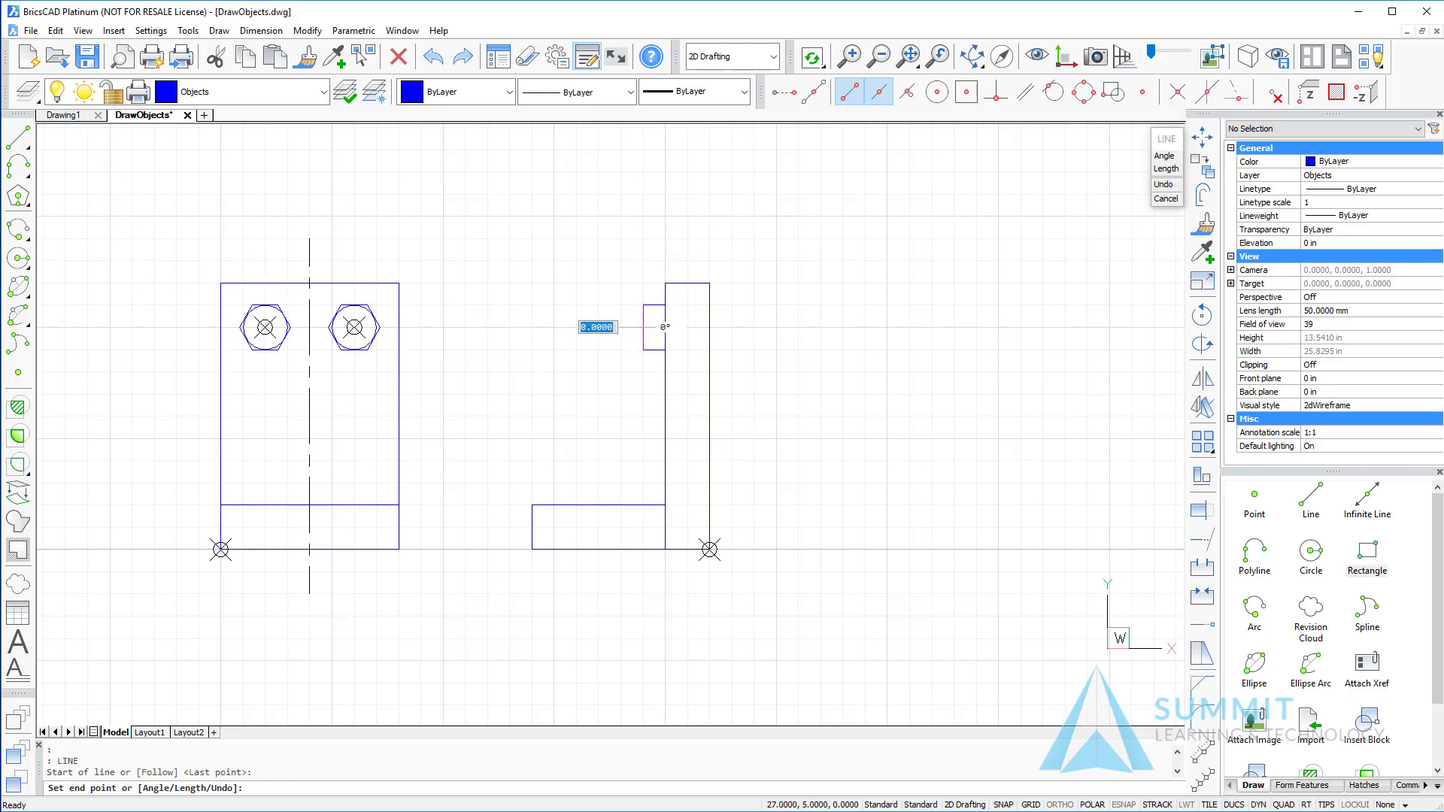
{"action": "left_click", "coordinate": [665, 327]}
{"action": "key", "text": "Return"}
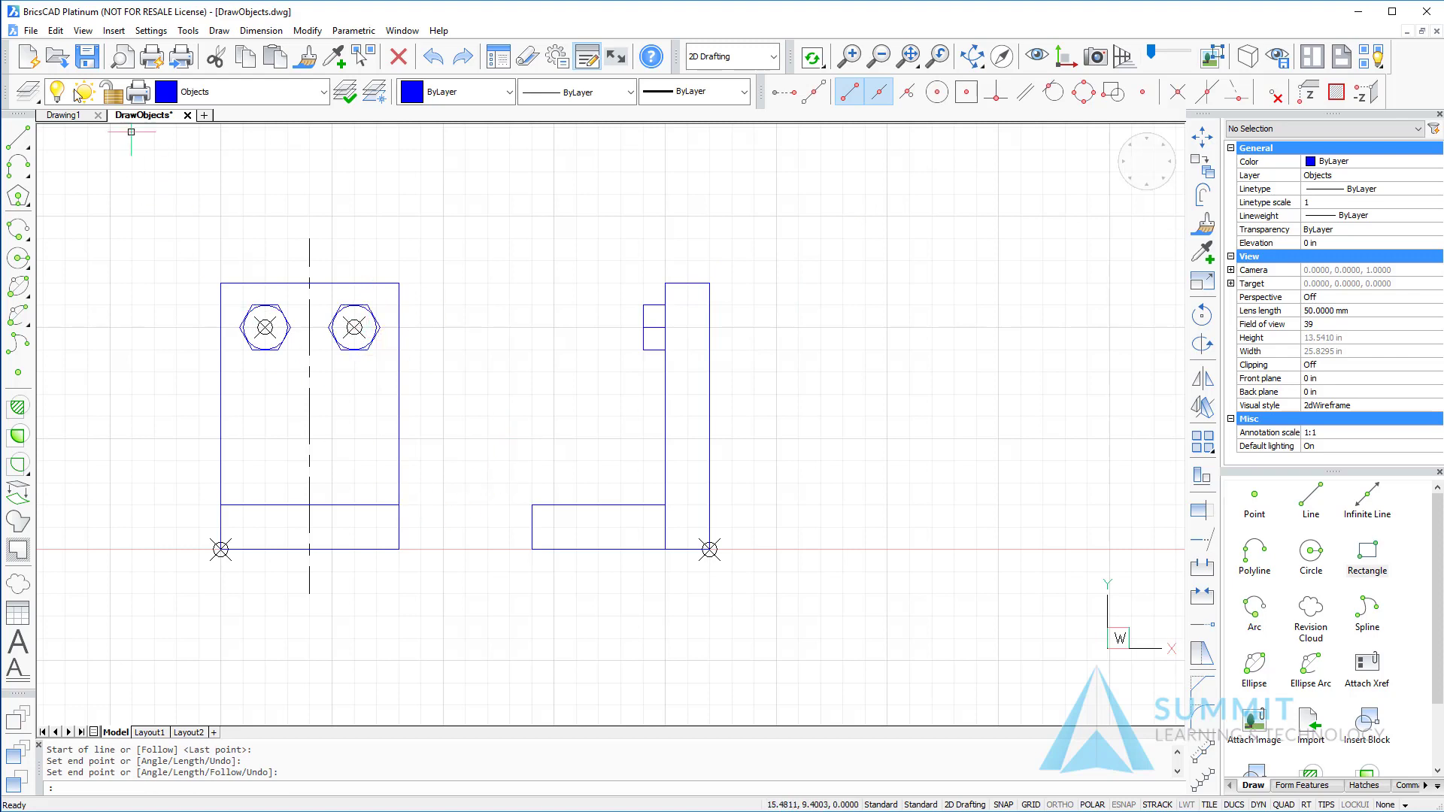
Step: Draw a 1 x 2 upright gusset rectangle on the front view's base line
{"action": "left_click", "coordinate": [18, 137]}
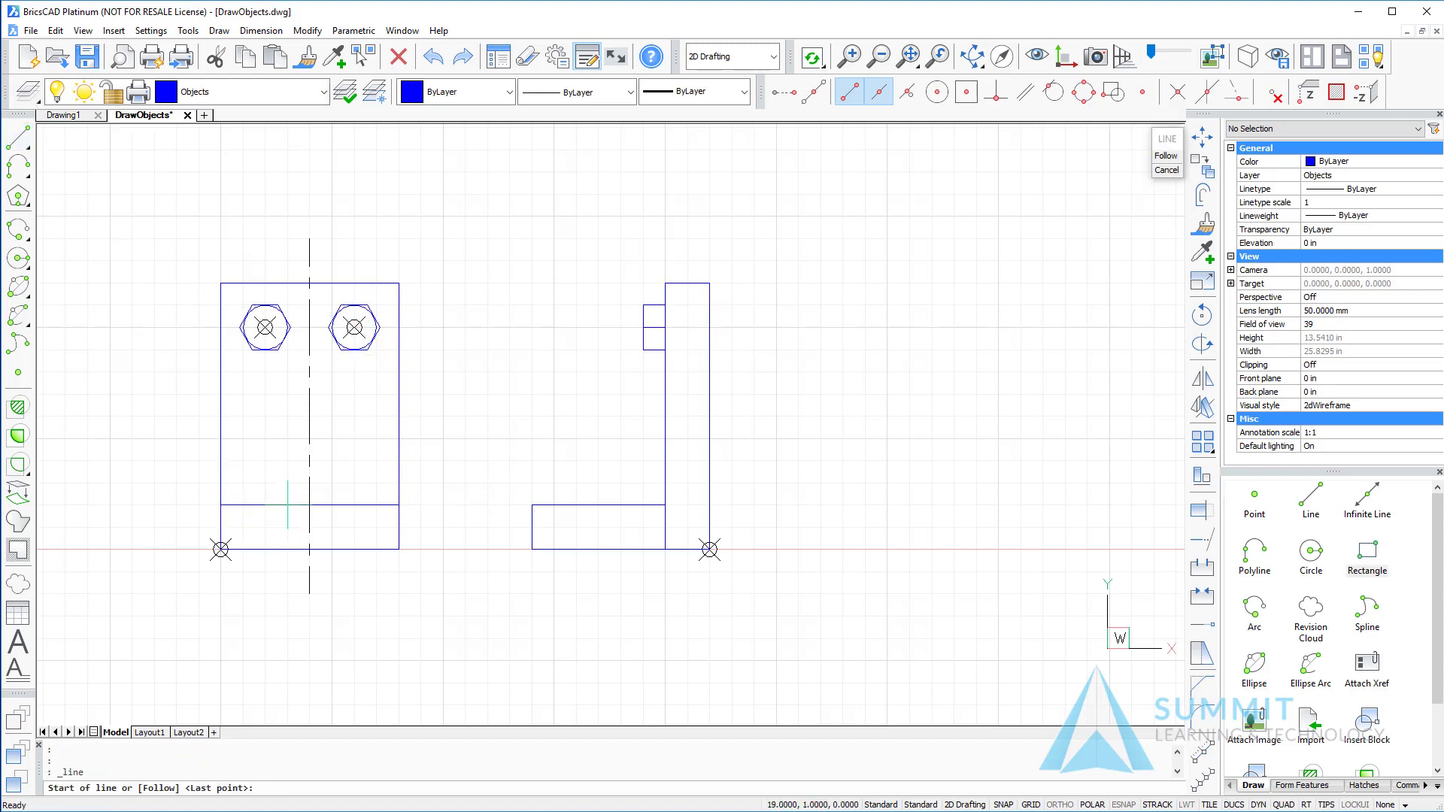
{"action": "left_click", "coordinate": [288, 504]}
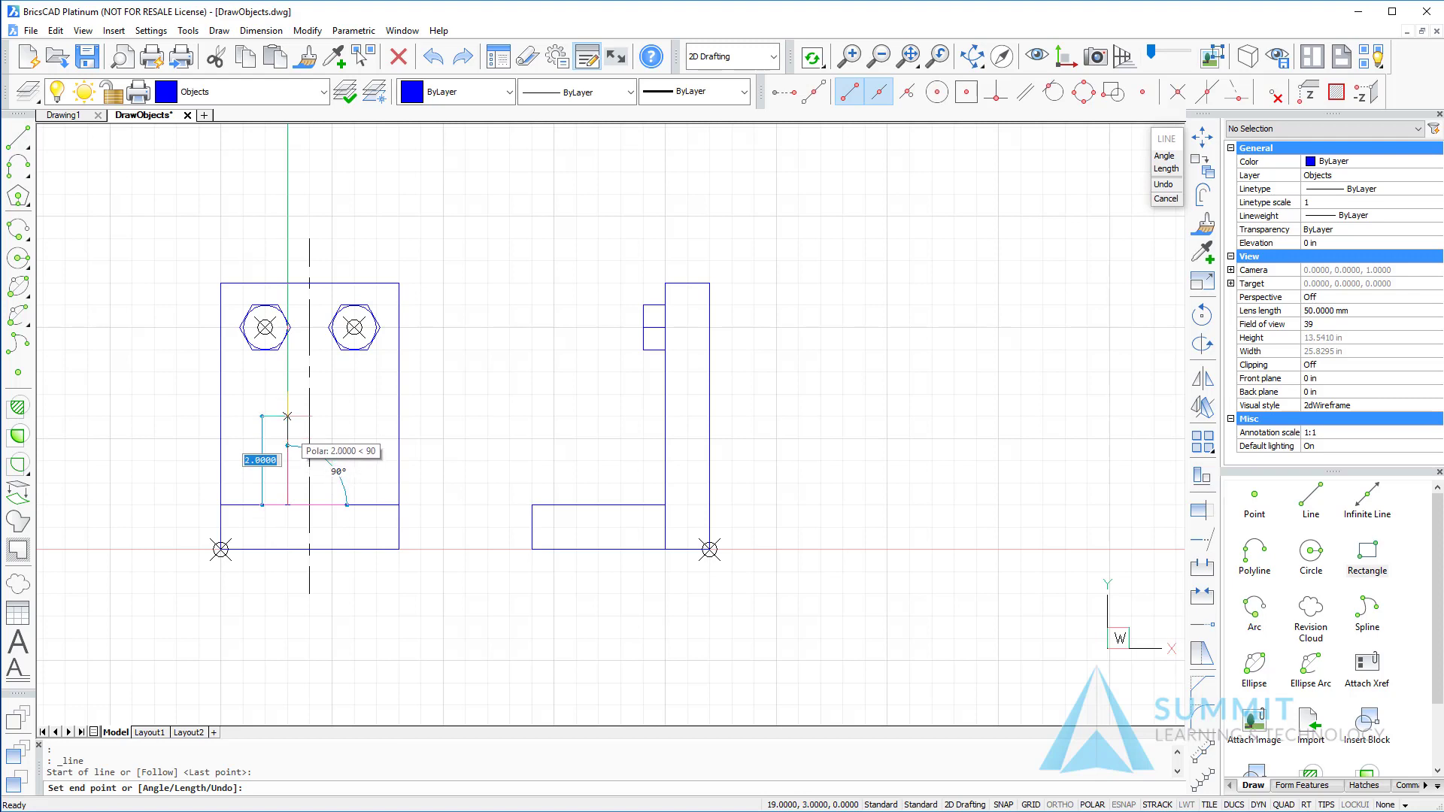
{"action": "left_click", "coordinate": [287, 416]}
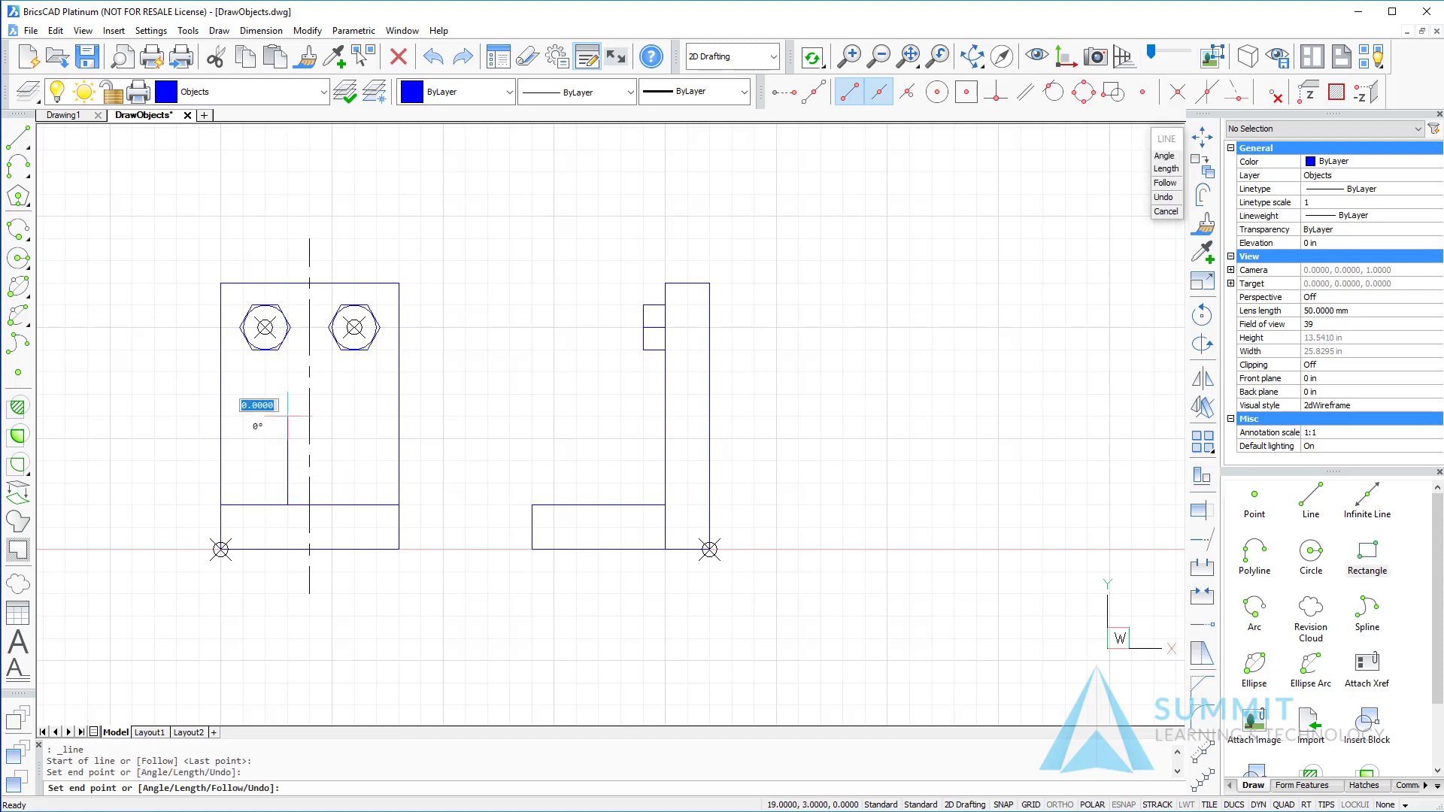
{"action": "left_click", "coordinate": [332, 416]}
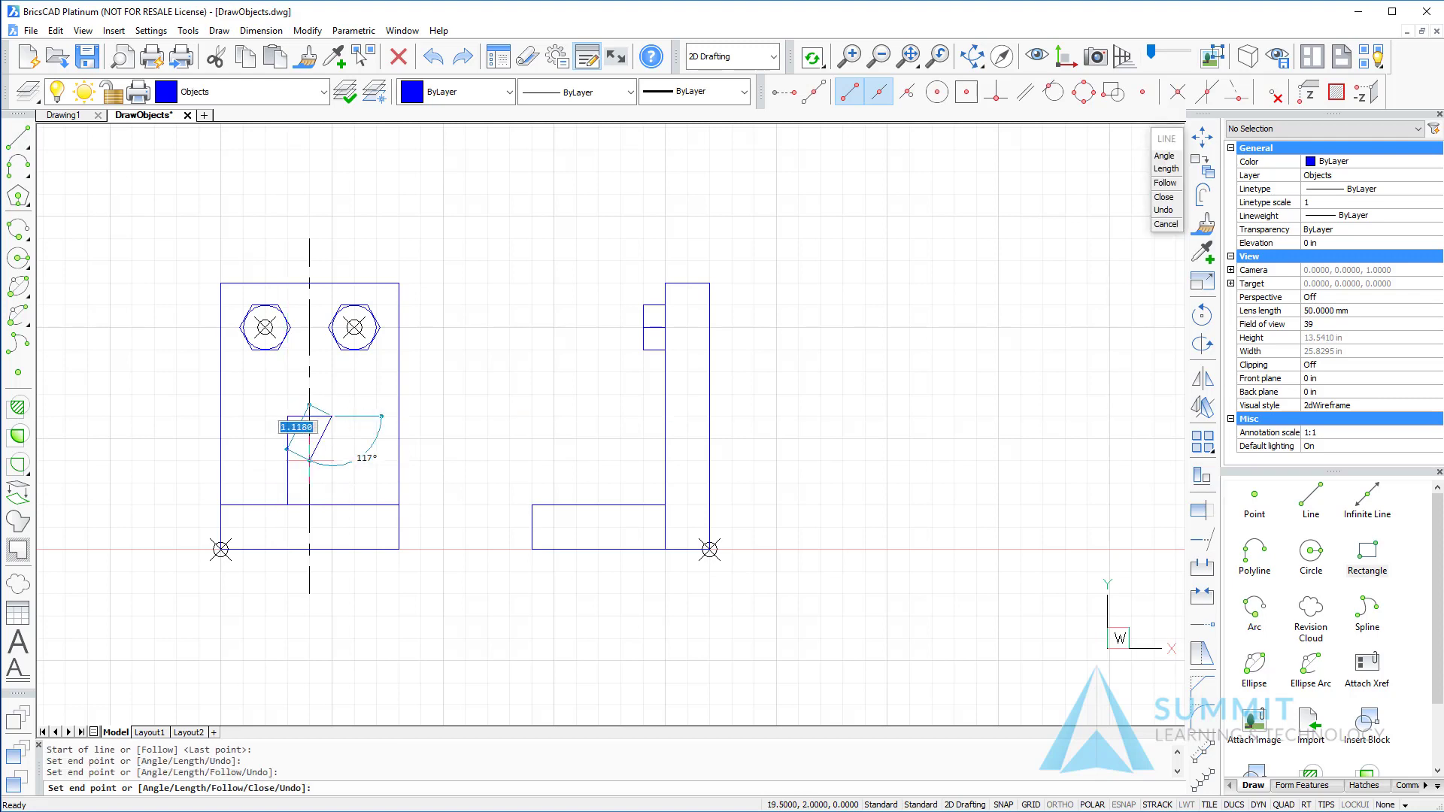
{"action": "left_click", "coordinate": [331, 505]}
{"action": "key", "text": "Return"}
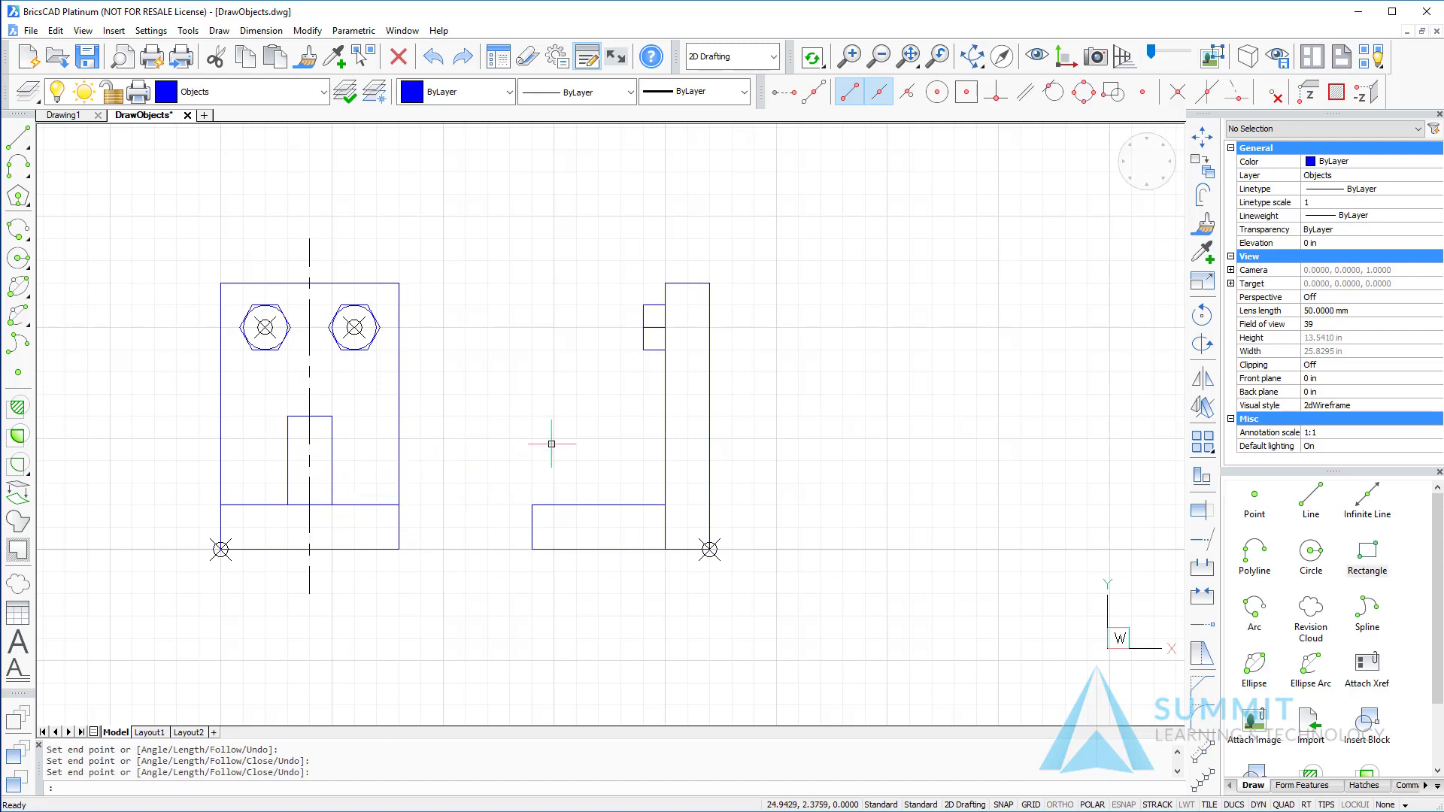
Step: Draw a 45° diagonal gusset line from the side view's upright to its base
{"action": "key", "text": "Return"}
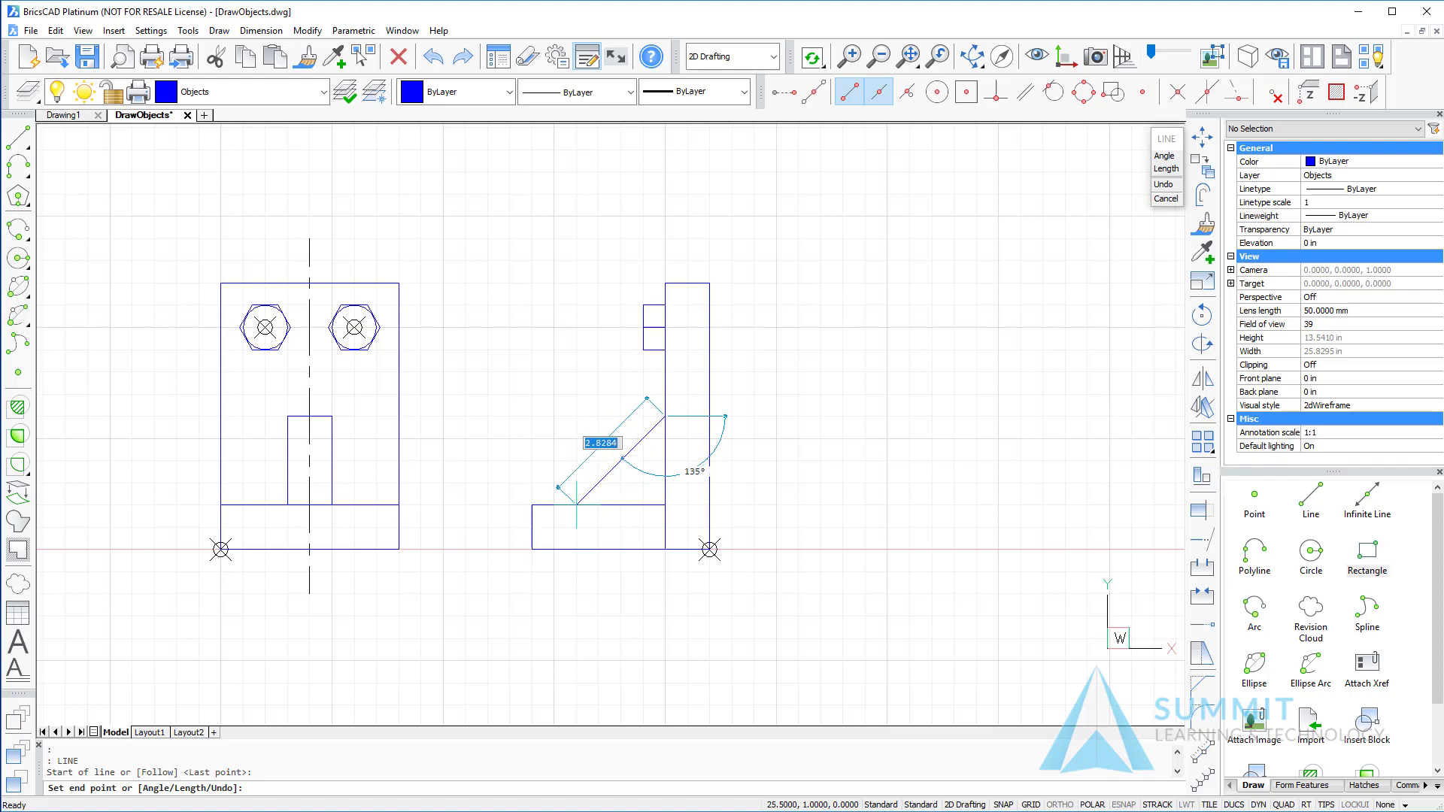
{"action": "left_click", "coordinate": [576, 504]}
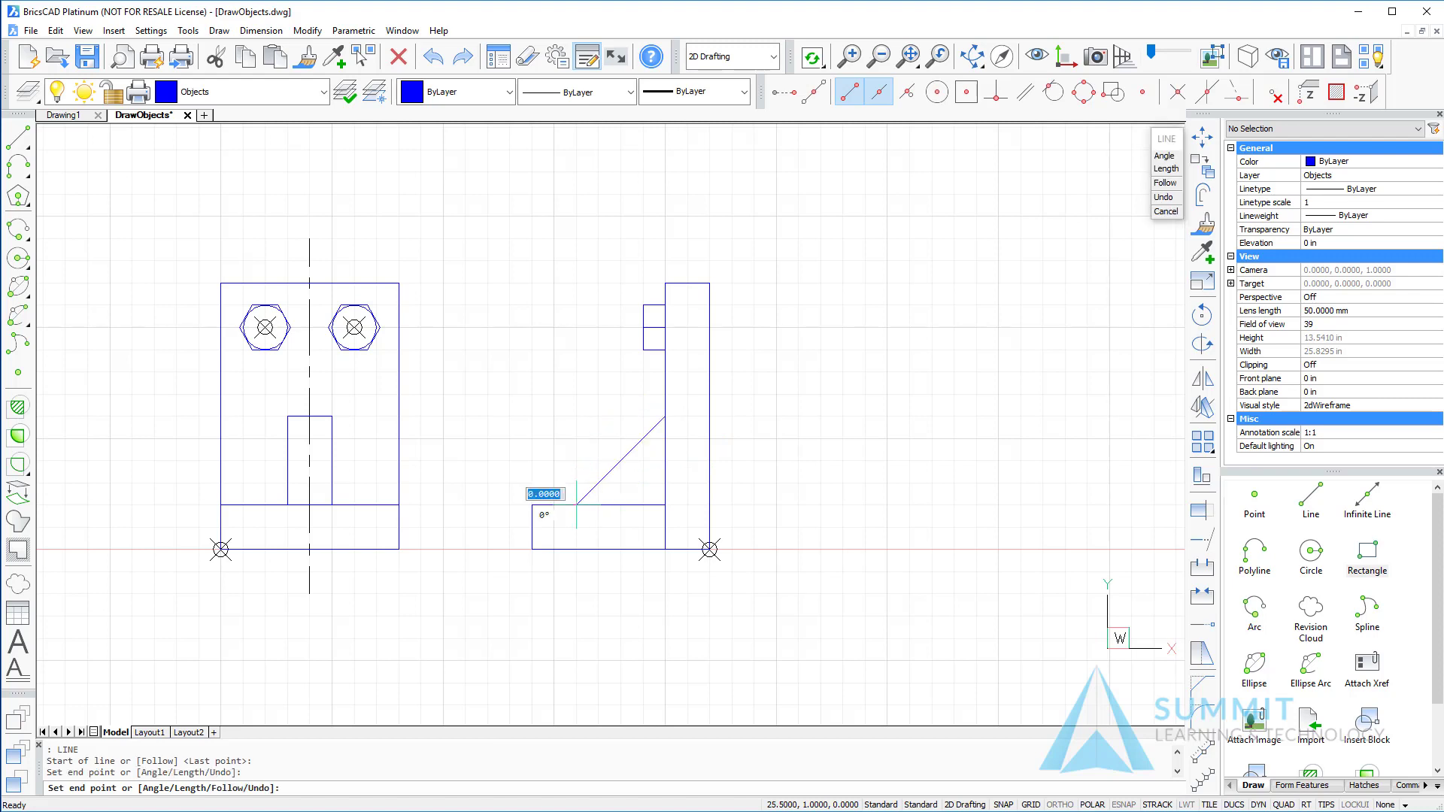
{"action": "key", "text": "Return"}
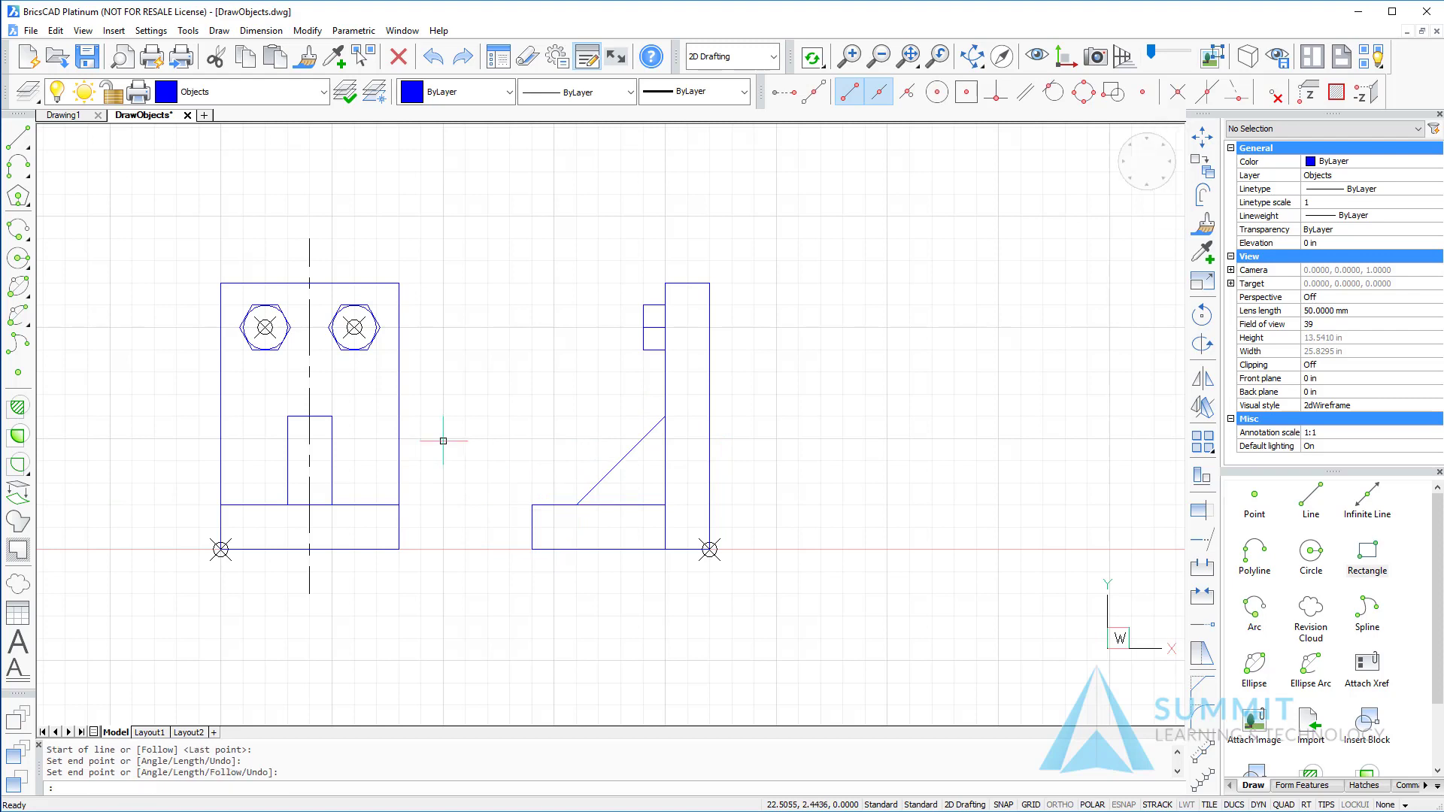